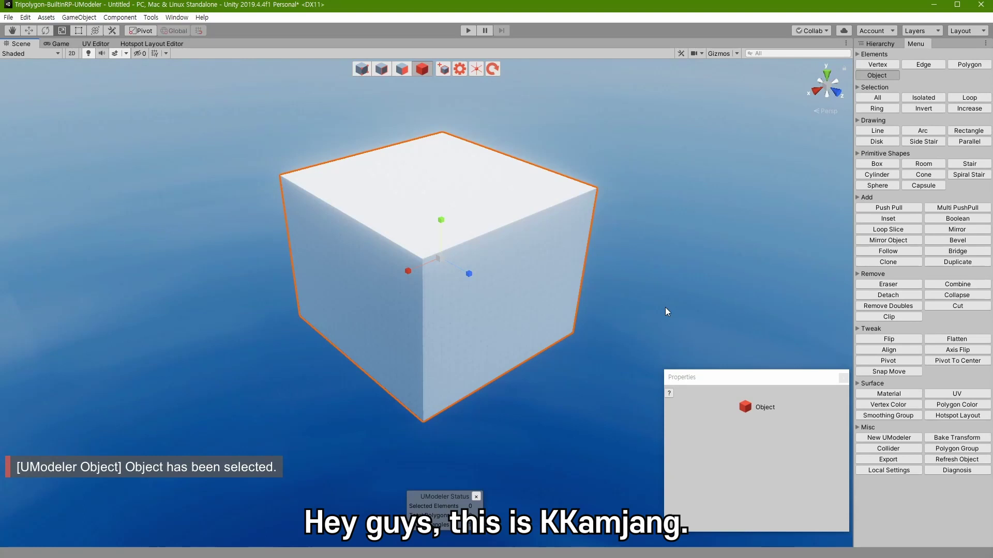
# - Start the Hotspot Layout tool on the cube, with Auto Hotspot off and Hotspot Padding set to 0
pyautogui.keyDown('alt'); pyautogui.moveTo(665, 308); pyautogui.dragTo(590, 295); pyautogui.keyUp('alt')
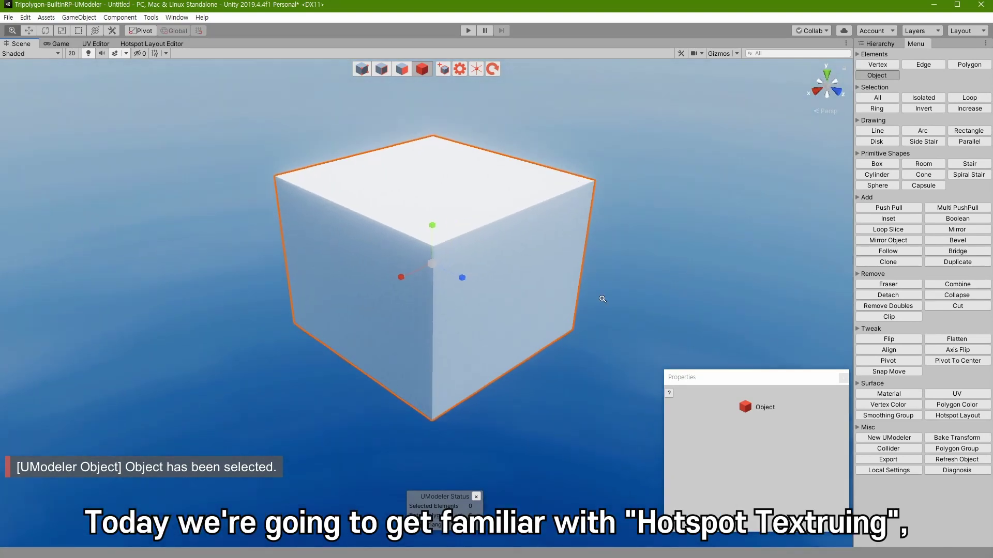
pyautogui.click(957, 416)
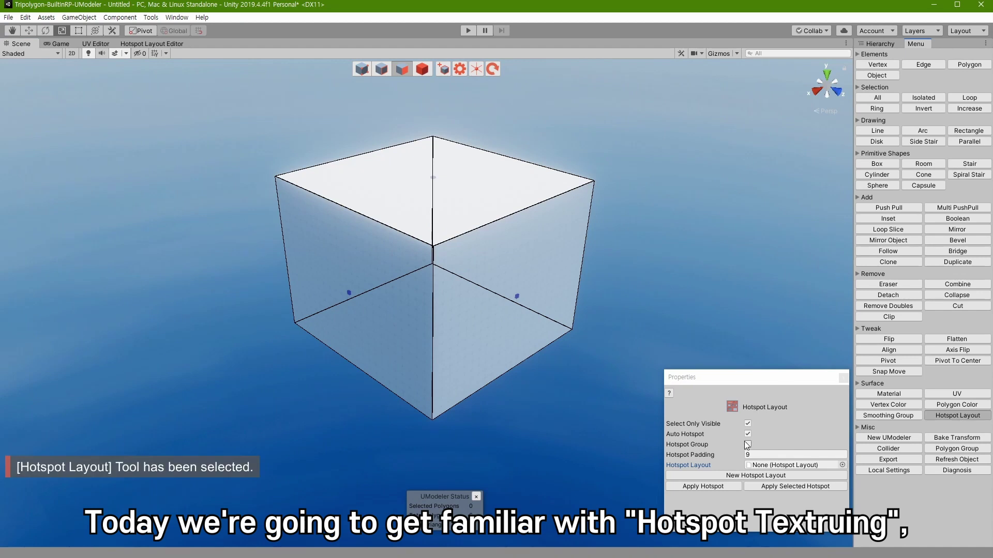
pyautogui.keyDown('alt'); pyautogui.scroll(1, 605, 334); pyautogui.keyUp('alt')
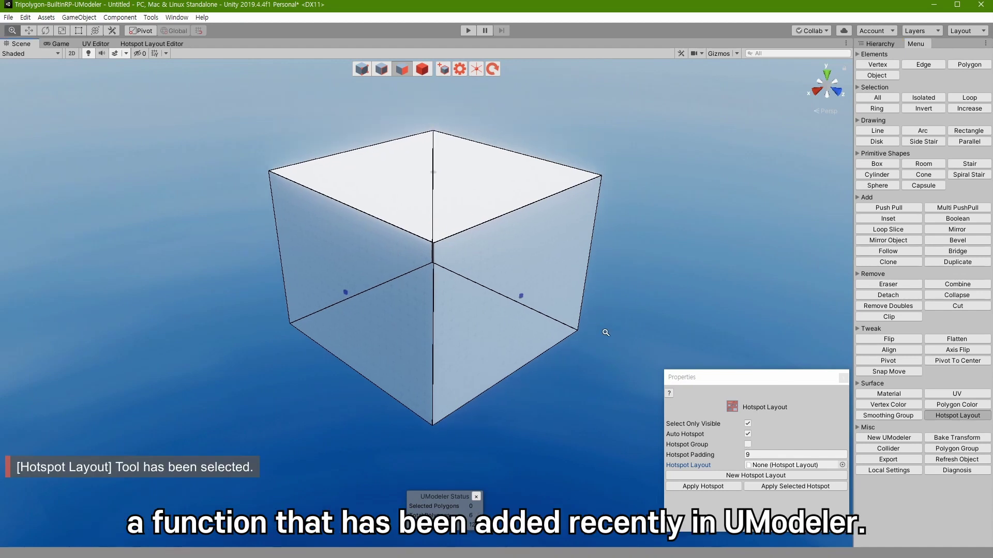
pyautogui.keyDown('alt'); pyautogui.moveTo(599, 335); pyautogui.dragTo(606, 335); pyautogui.keyUp('alt')
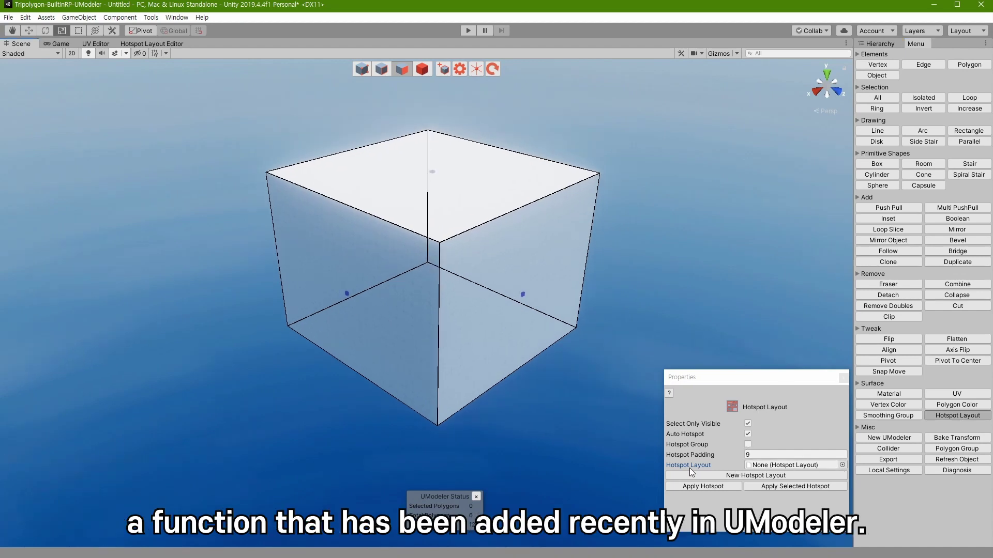
pyautogui.click(748, 434)
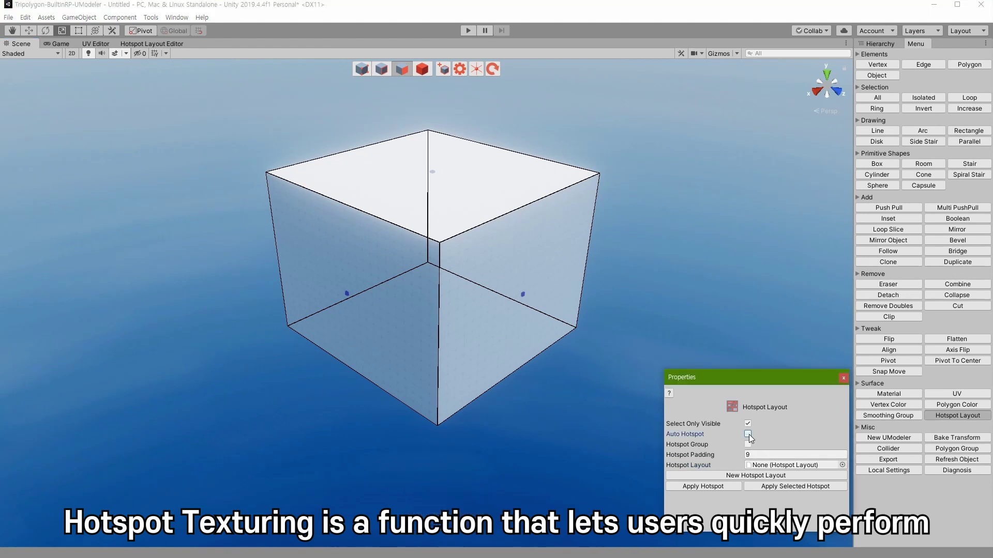
pyautogui.moveTo(754, 455); pyautogui.dragTo(712, 451)
pyautogui.write('0')
# - Create a new hotspot layout for the cube
pyautogui.click(763, 475)
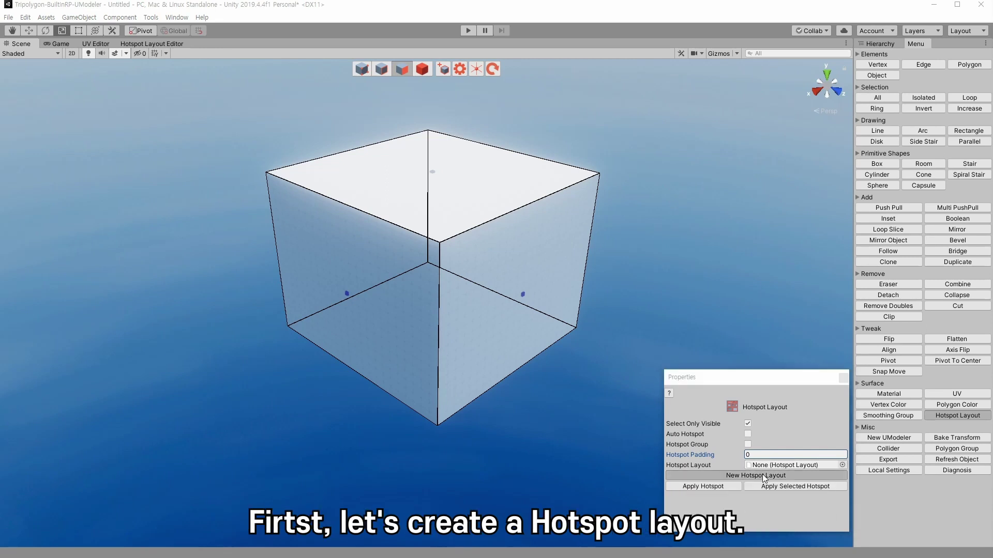
pyautogui.moveTo(702, 455); pyautogui.dragTo(706, 455)
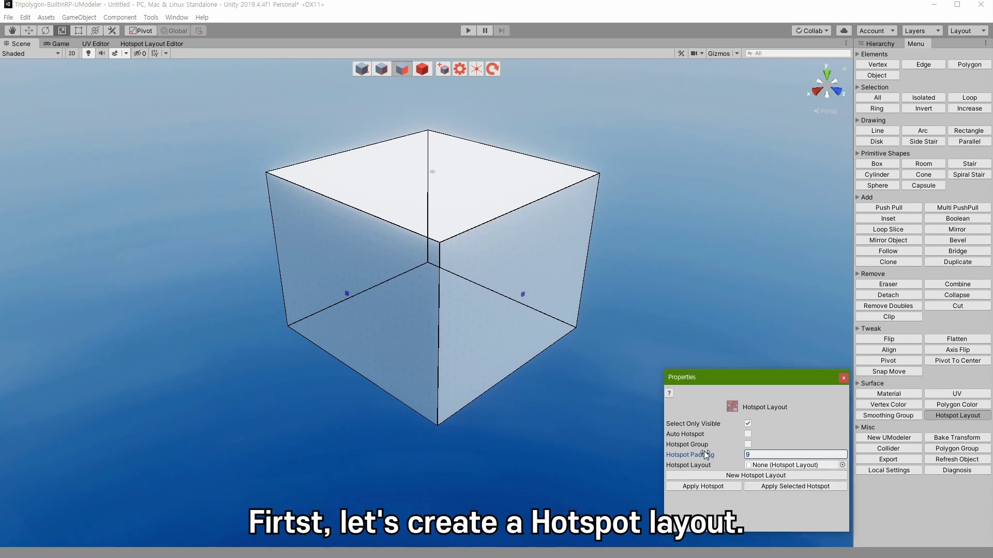
pyautogui.click(764, 476)
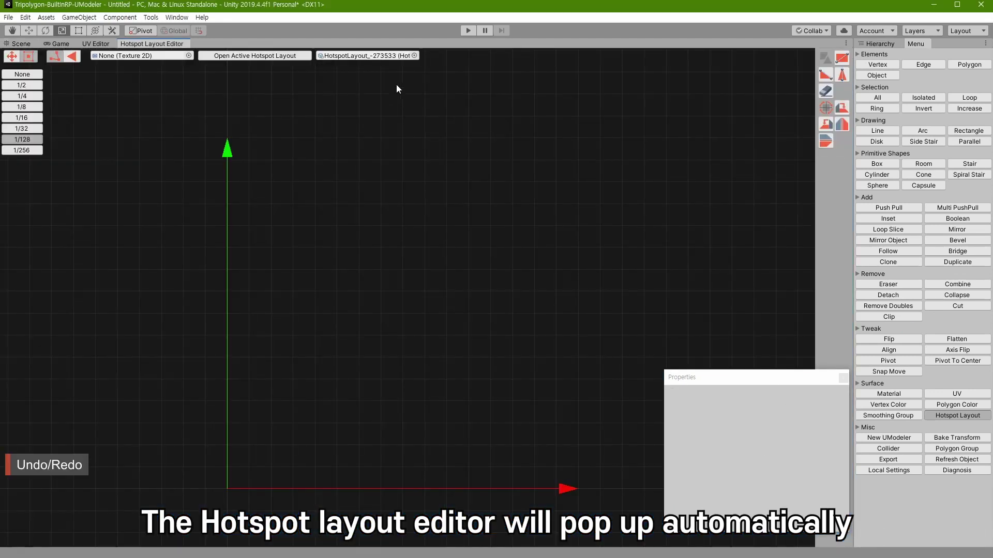
# - Undock the Hotspot Layout Editor as a smaller floating window and arrange it beside the cube so both are visible
pyautogui.moveTo(171, 44); pyautogui.dragTo(390, 192)
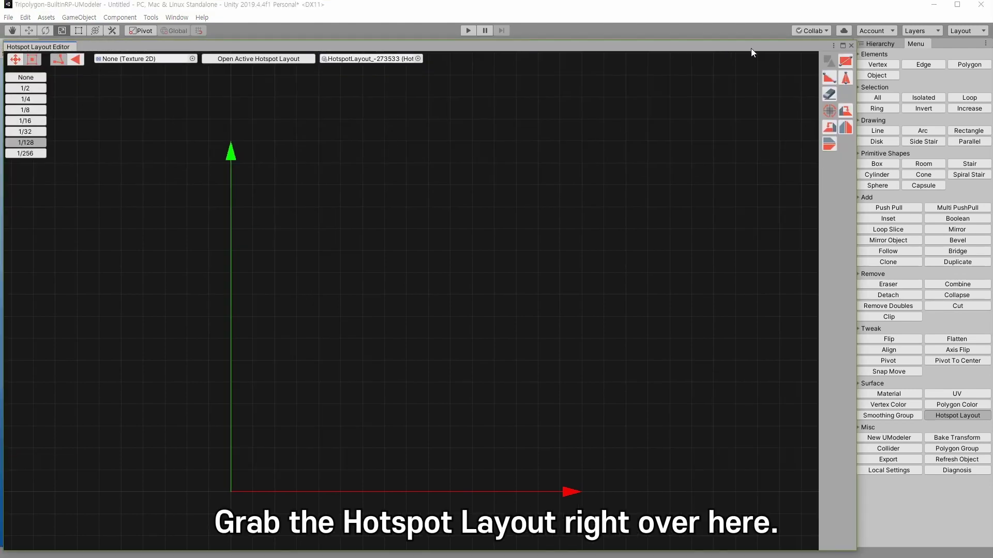
pyautogui.moveTo(751, 49); pyautogui.dragTo(690, 64)
pyautogui.moveTo(797, 124); pyautogui.dragTo(407, 104)
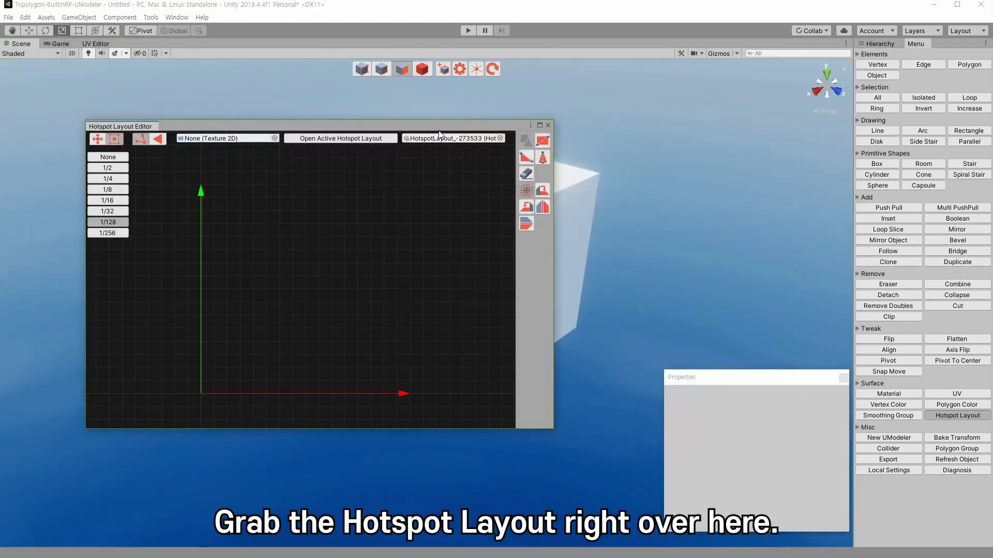
pyautogui.moveTo(427, 126); pyautogui.dragTo(320, 165)
pyautogui.click(562, 164)
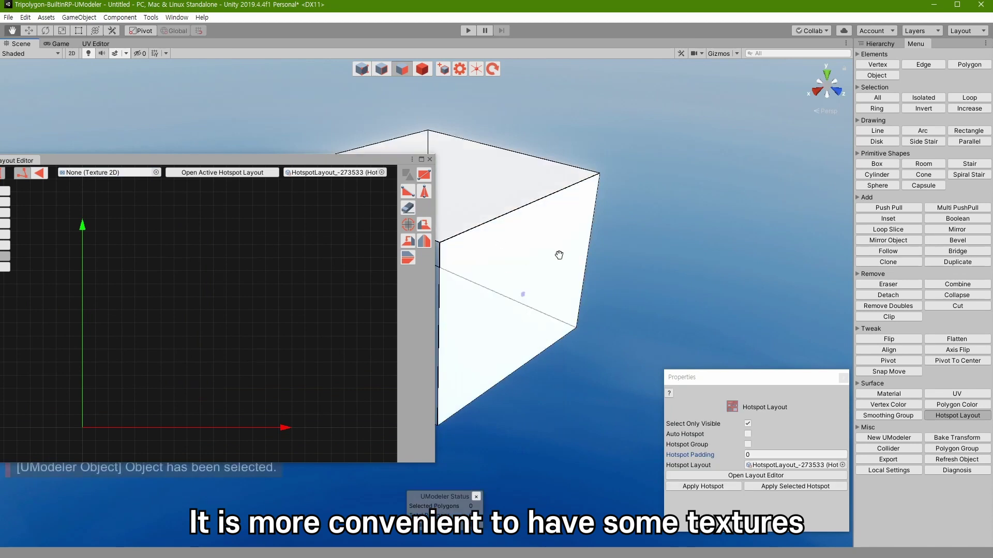
pyautogui.moveTo(558, 256); pyautogui.dragTo(622, 251, button='middle')
pyautogui.moveTo(266, 168); pyautogui.dragTo(313, 136)
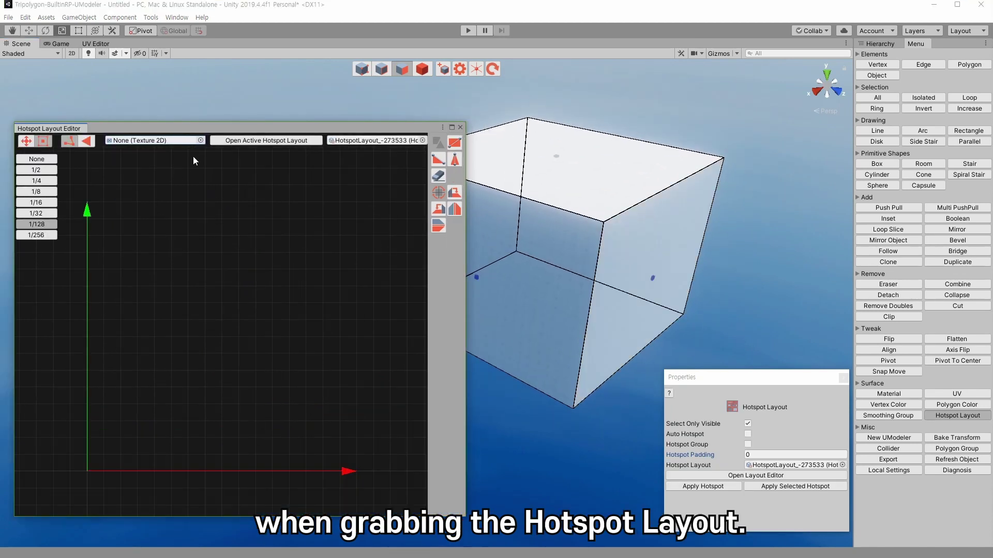
# - Assign the T_WoodenPallet_D texture as the background of the hotspot layout
pyautogui.click(200, 140)
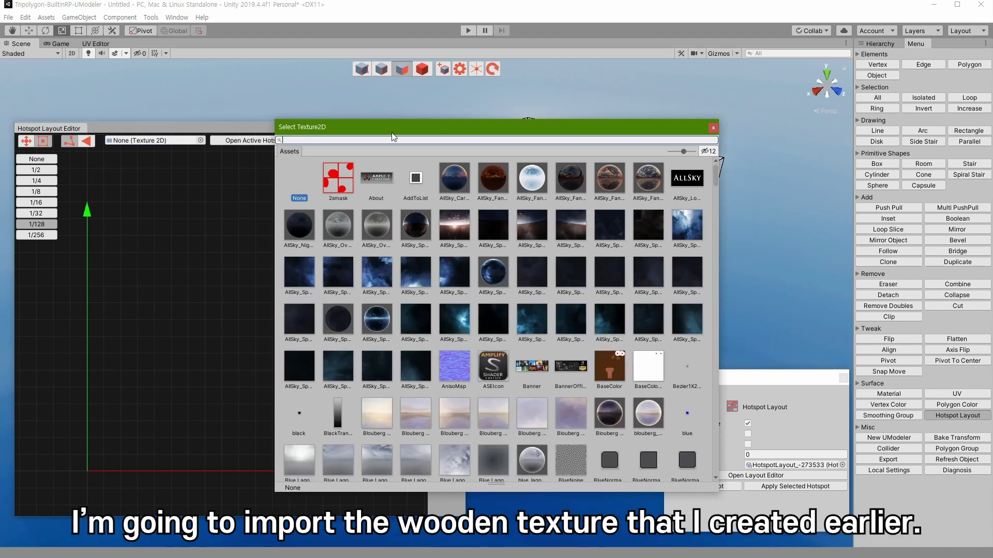
pyautogui.write('t_woo')
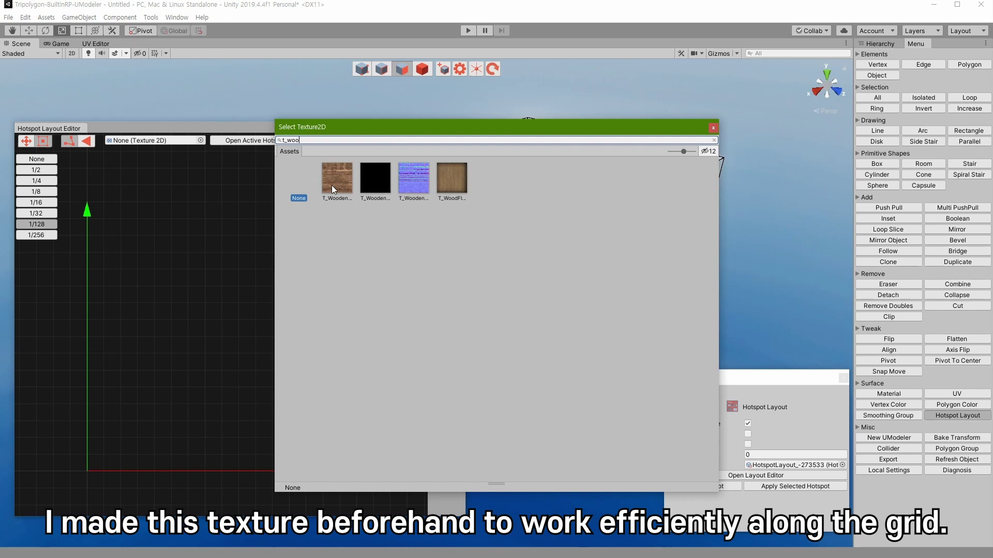
pyautogui.click(343, 187)
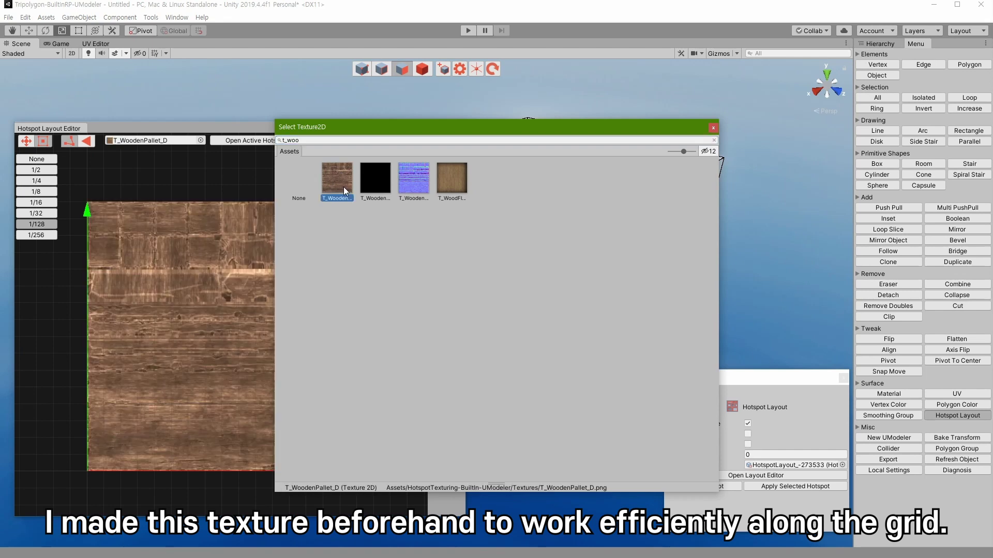
pyautogui.click(713, 128)
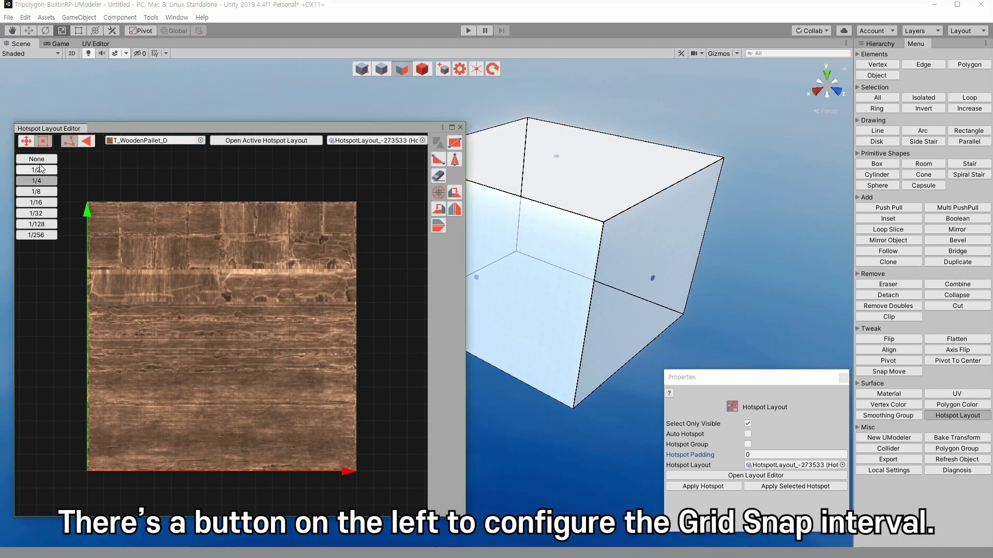
# - Set the layout editor's grid snap interval to 1/32
pyautogui.click(40, 159)
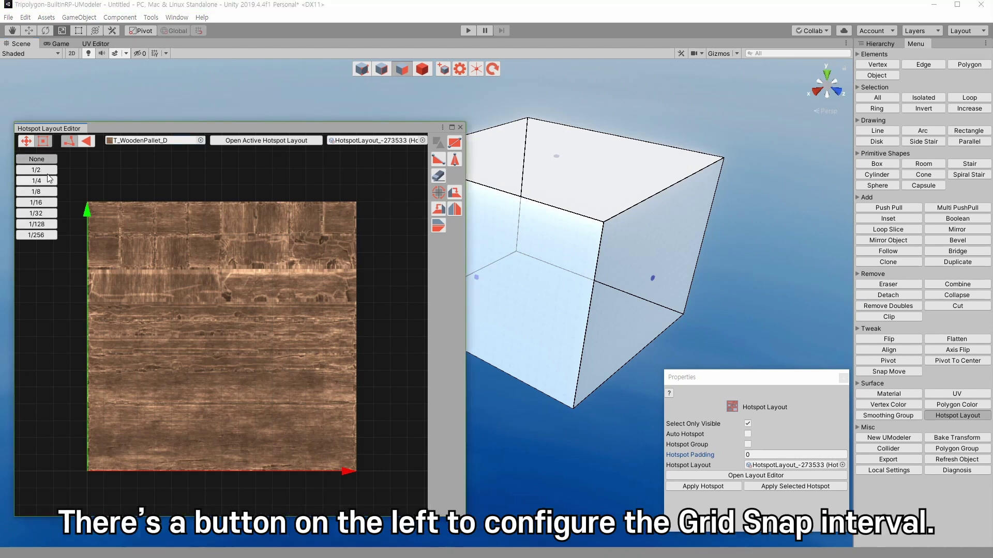
pyautogui.click(46, 170)
pyautogui.click(47, 181)
pyautogui.click(34, 202)
pyautogui.click(41, 171)
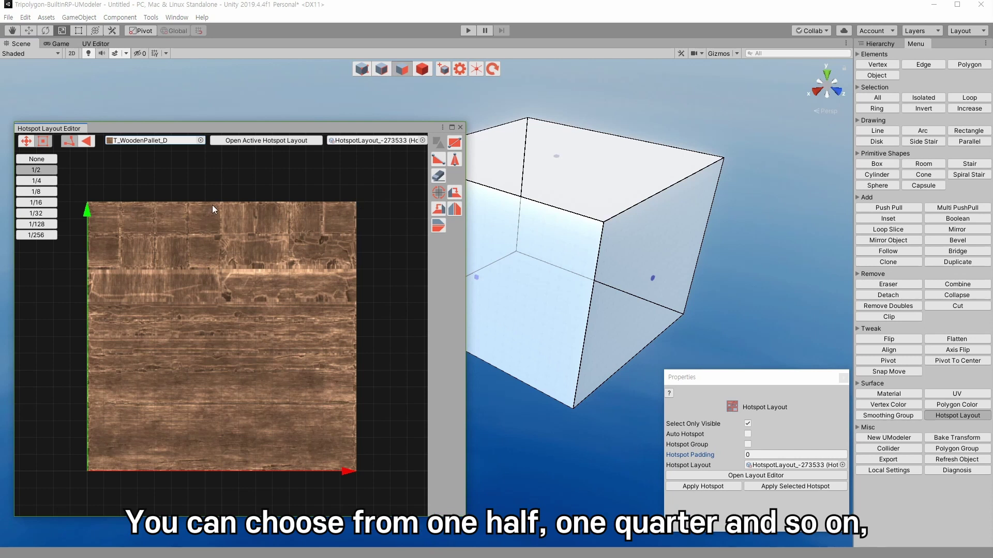
pyautogui.click(31, 181)
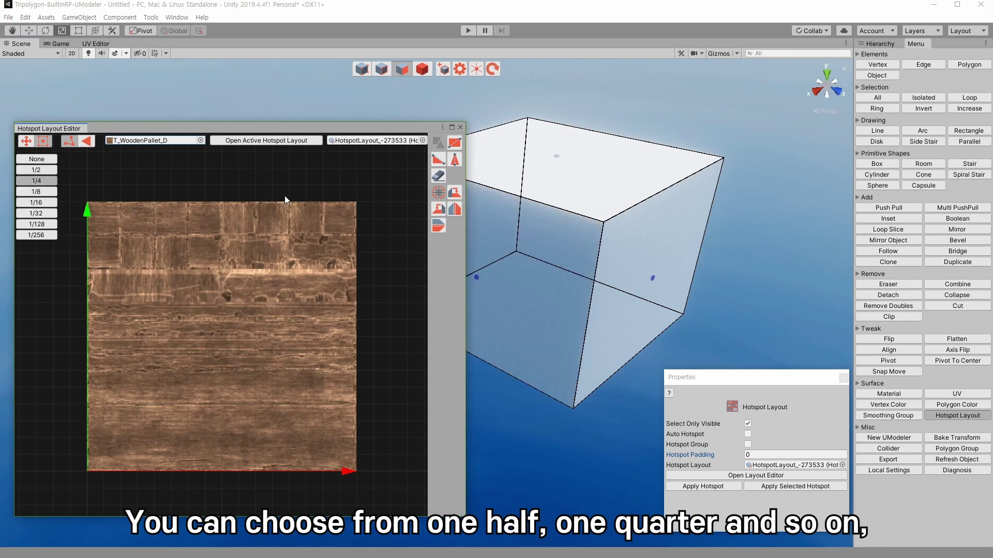
pyautogui.click(42, 214)
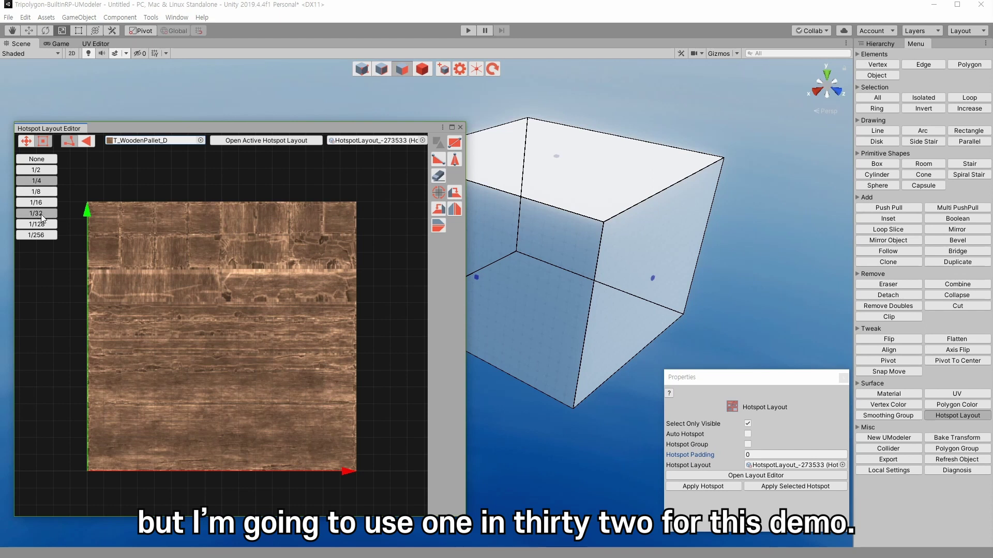
# - Draw two adjacent square hotspots, each about 1/8 of the texture wide, in the texture's upper-right corner
pyautogui.click(456, 147)
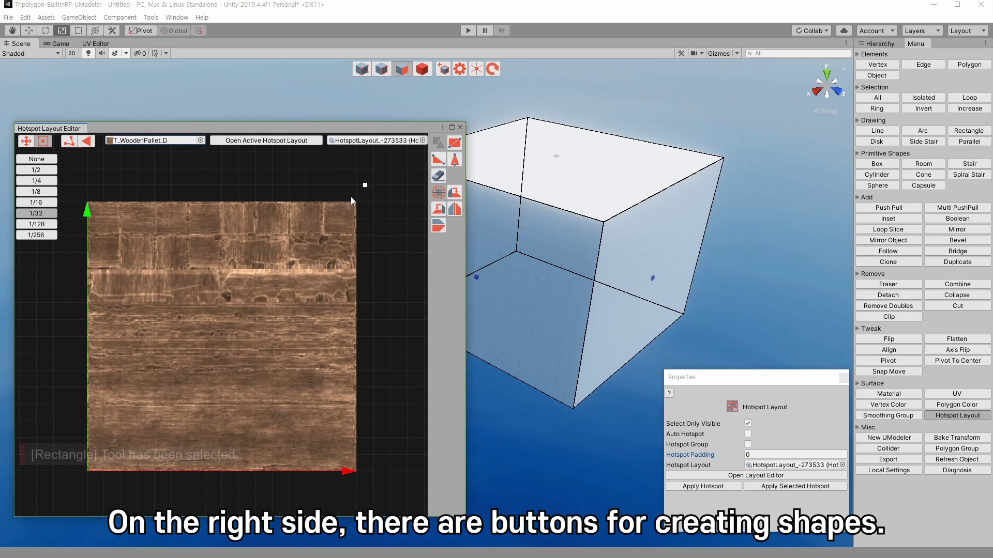
pyautogui.moveTo(319, 234); pyautogui.dragTo(323, 235)
pyautogui.hotkey('ctrl', 'z')
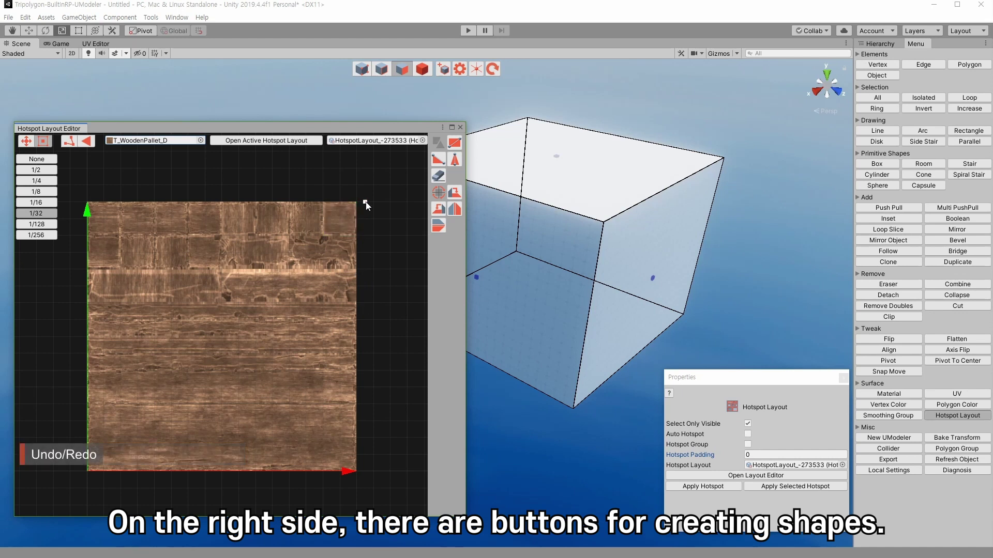
pyautogui.moveTo(325, 232); pyautogui.dragTo(291, 233)
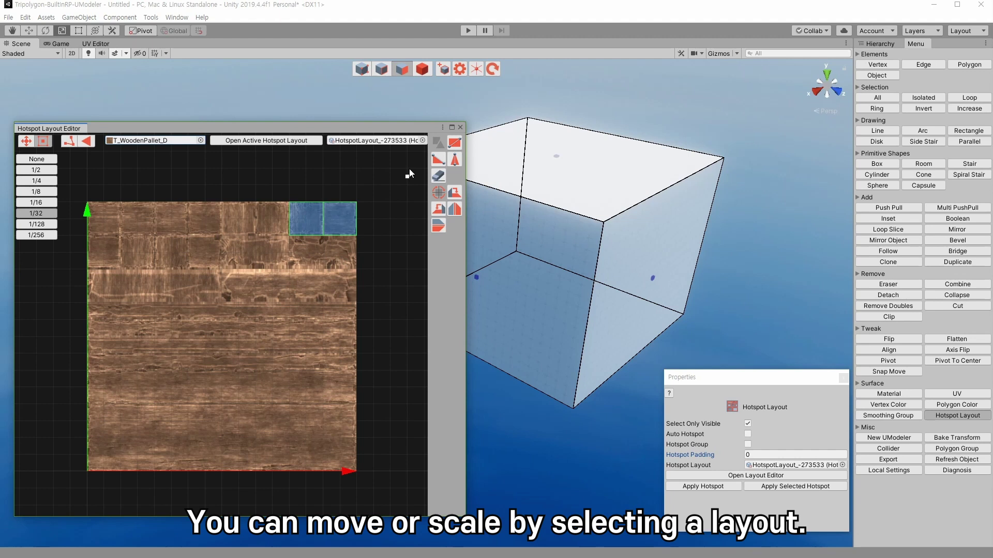
# - Draw a right-triangle hotspot in the texture's upper-left corner, resize it to about 1/4 of the texture wide and rotate it in 90-degree steps
pyautogui.click(441, 158)
pyautogui.moveTo(87, 205); pyautogui.dragTo(156, 267)
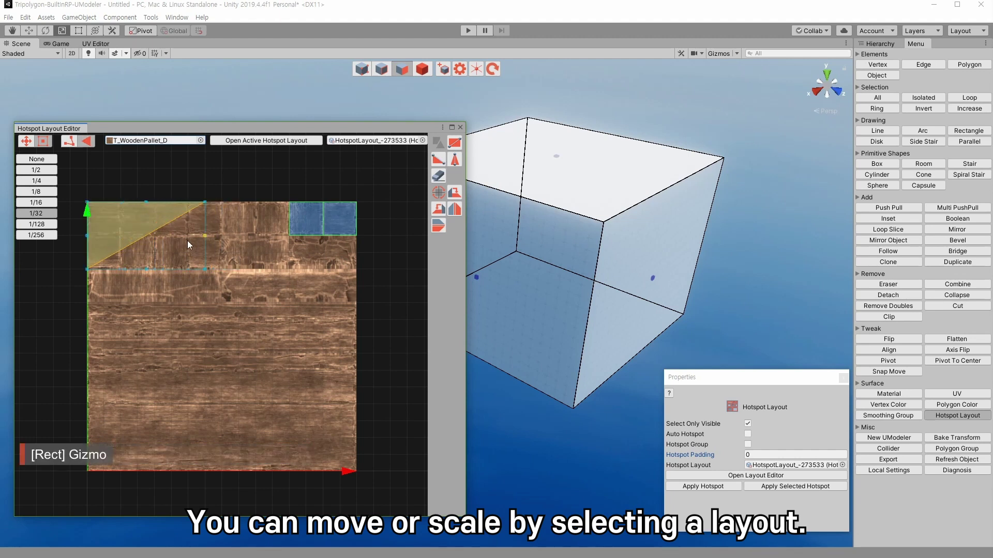
pyautogui.click(457, 196)
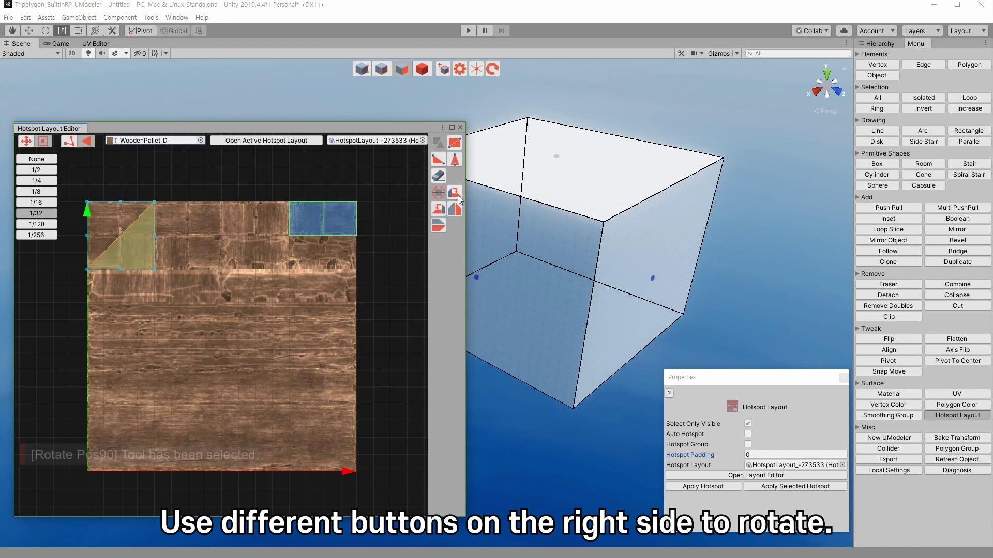
pyautogui.click(457, 196)
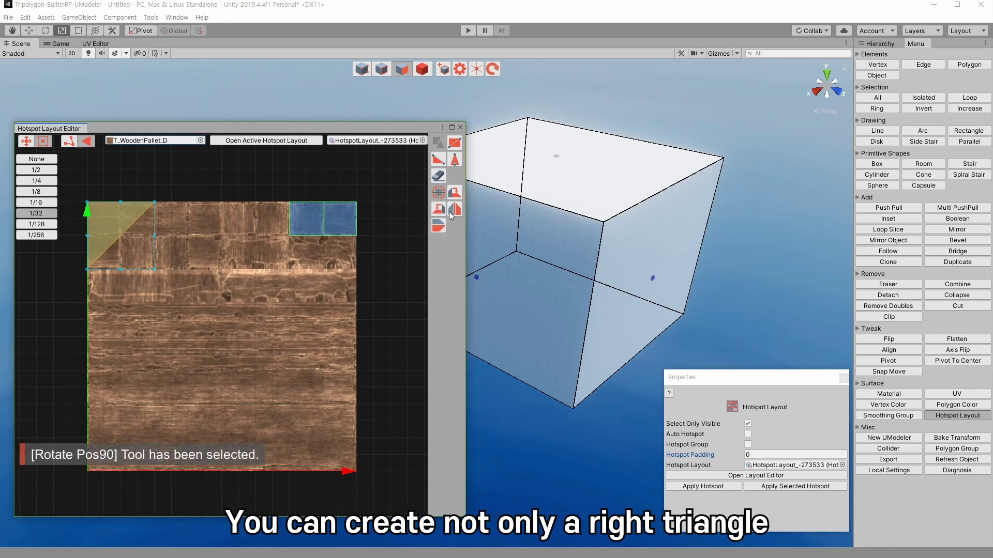
# - Try out isosceles triangle hotspots in different directions, undoing the first ones and leaving two upright and one sideways on the texture
pyautogui.click(451, 212)
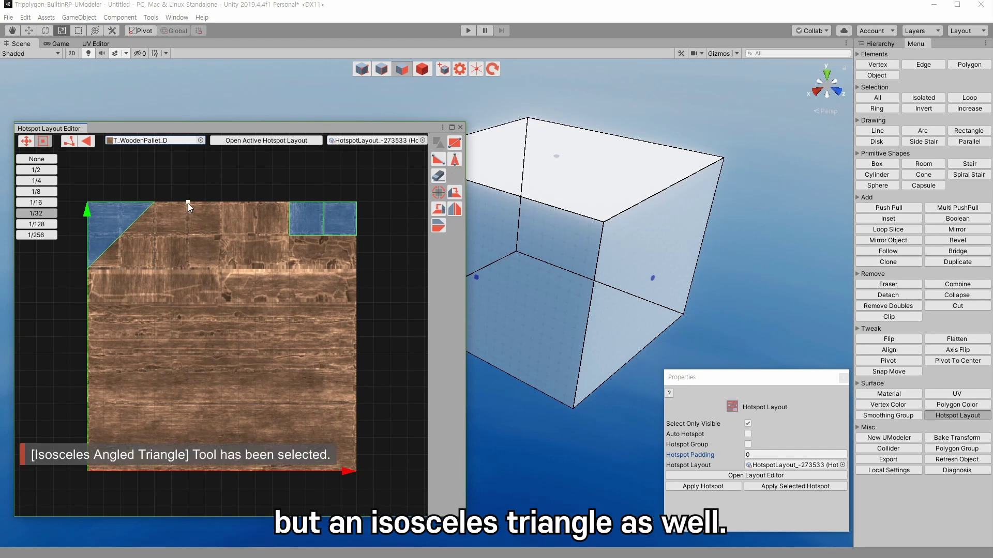
pyautogui.moveTo(262, 240); pyautogui.dragTo(289, 271)
pyautogui.hotkey('ctrl', 'z')
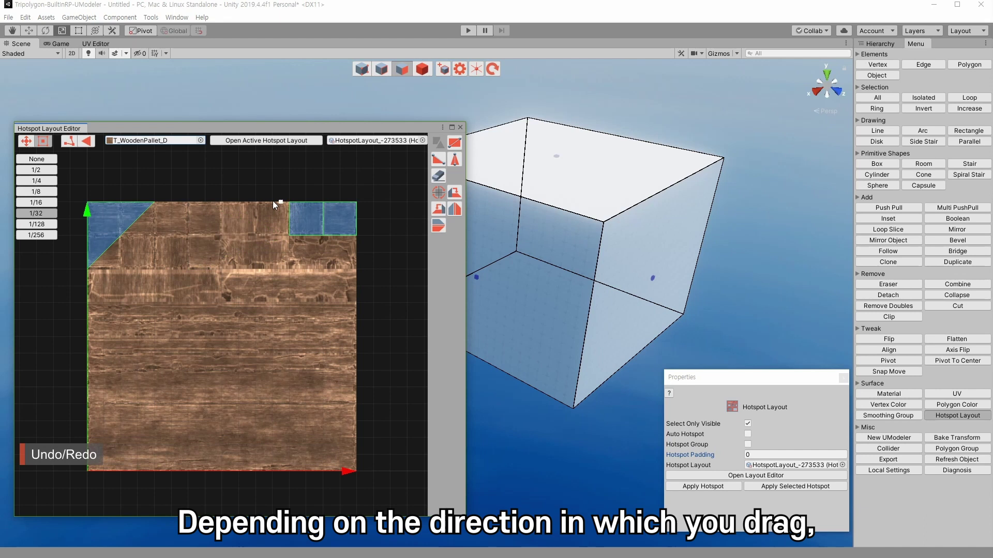
pyautogui.moveTo(288, 202); pyautogui.dragTo(253, 271)
pyautogui.hotkey('ctrl', 'z')
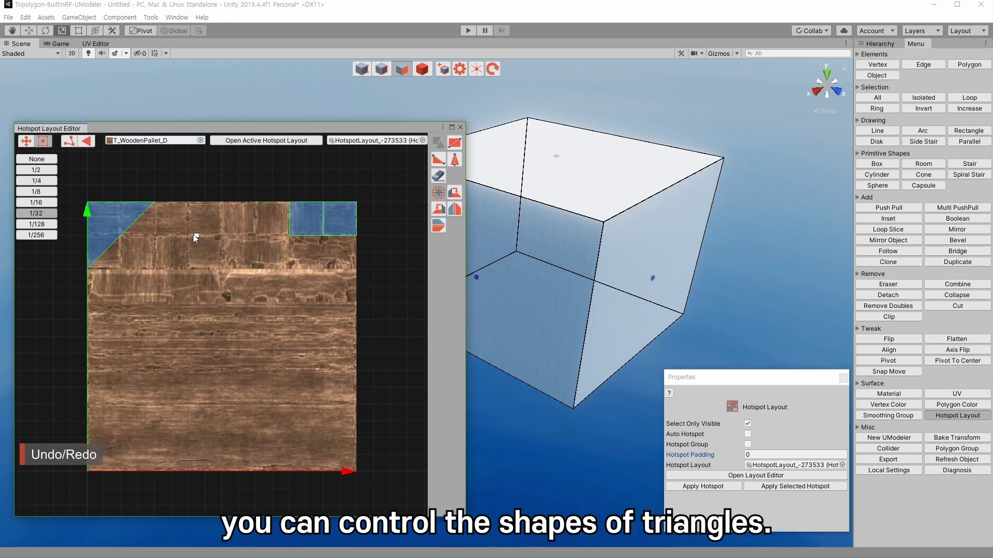
pyautogui.hotkey('ctrl', 'z')
pyautogui.moveTo(156, 266); pyautogui.dragTo(210, 204)
pyautogui.hotkey('ctrl', 'z')
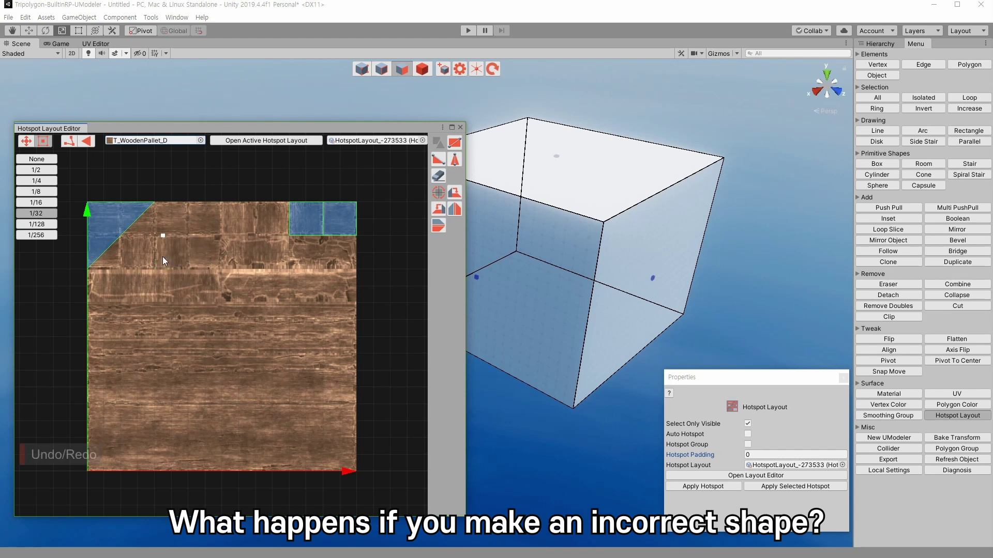
pyautogui.moveTo(157, 269); pyautogui.dragTo(163, 198)
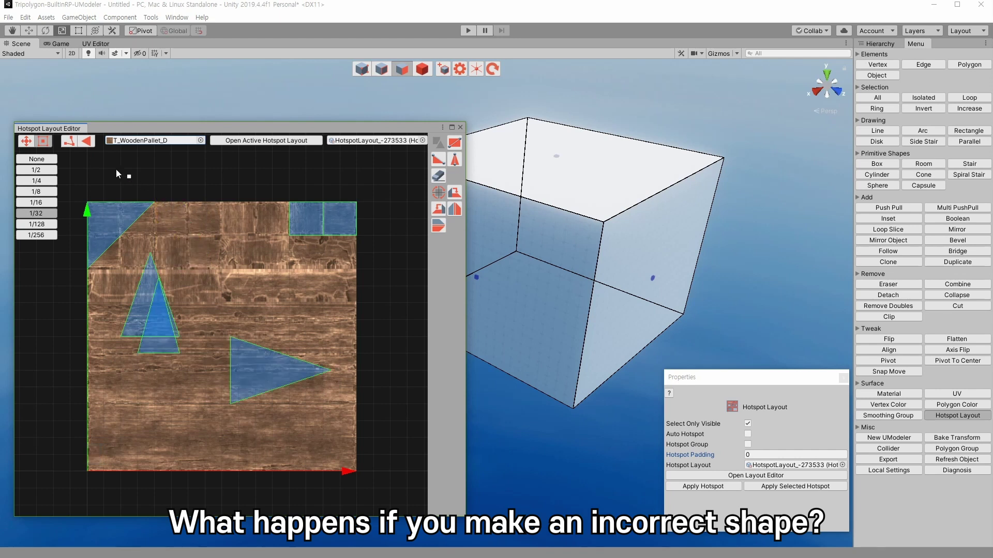
# - Delete the right triangle and the three isosceles triangle hotspots from the layout
pyautogui.click(127, 229)
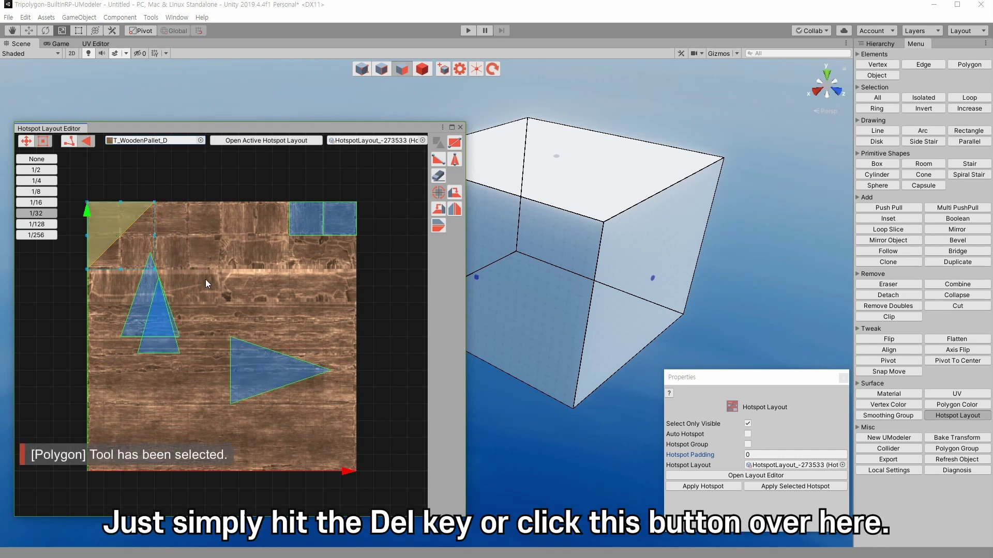
pyautogui.press('Delete')
pyautogui.click(139, 308)
pyautogui.press('Delete')
pyautogui.click(157, 329)
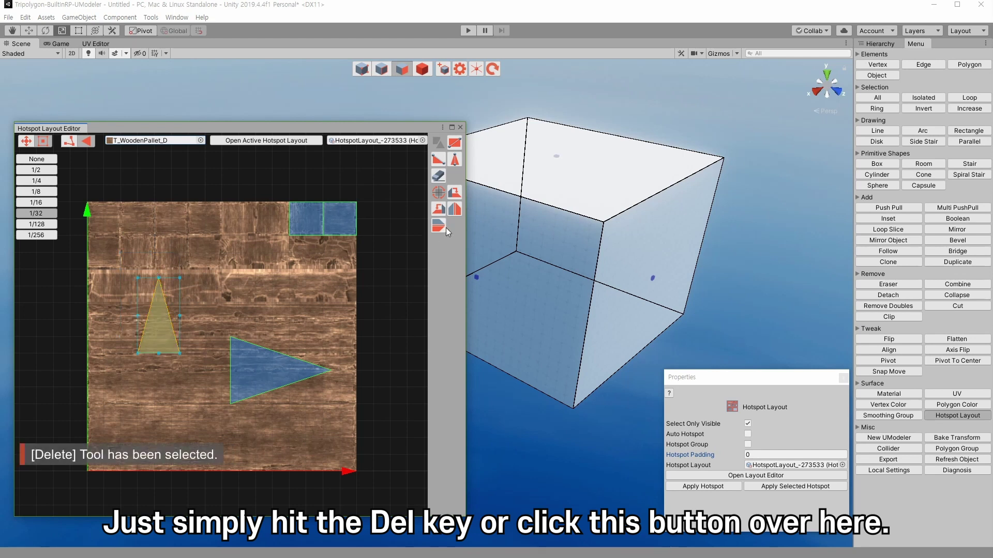
pyautogui.click(457, 190)
pyautogui.click(269, 367)
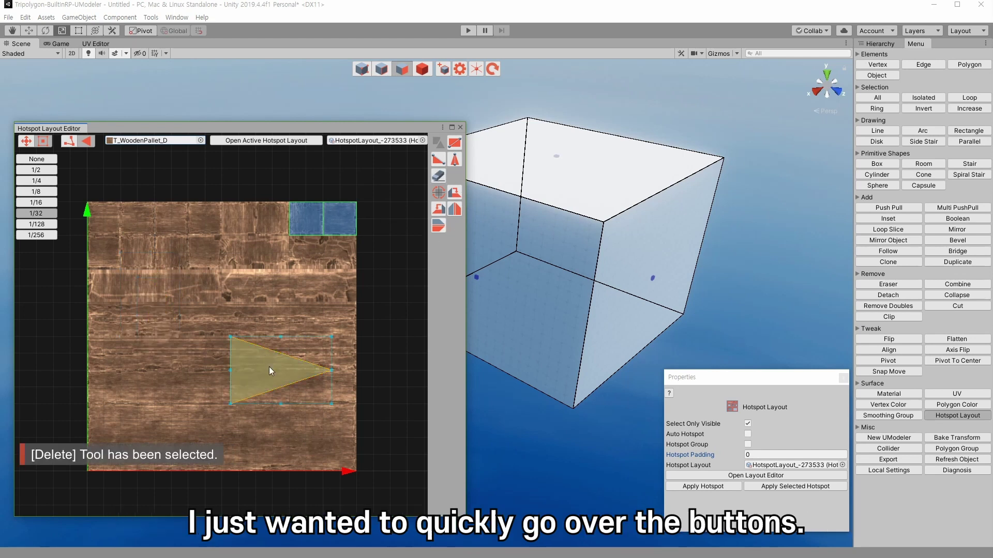
pyautogui.press('Delete')
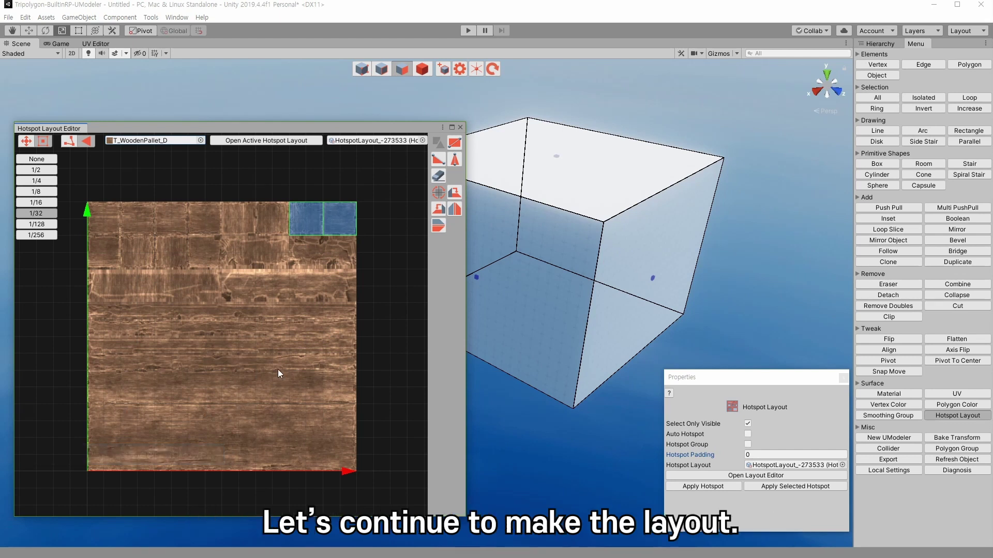
# - Fill the texture's upper three rows with rectangle hotspots: squares 1/8 wide, rectangles 1/4 wide and rectangles 1/2 wide
pyautogui.click(457, 142)
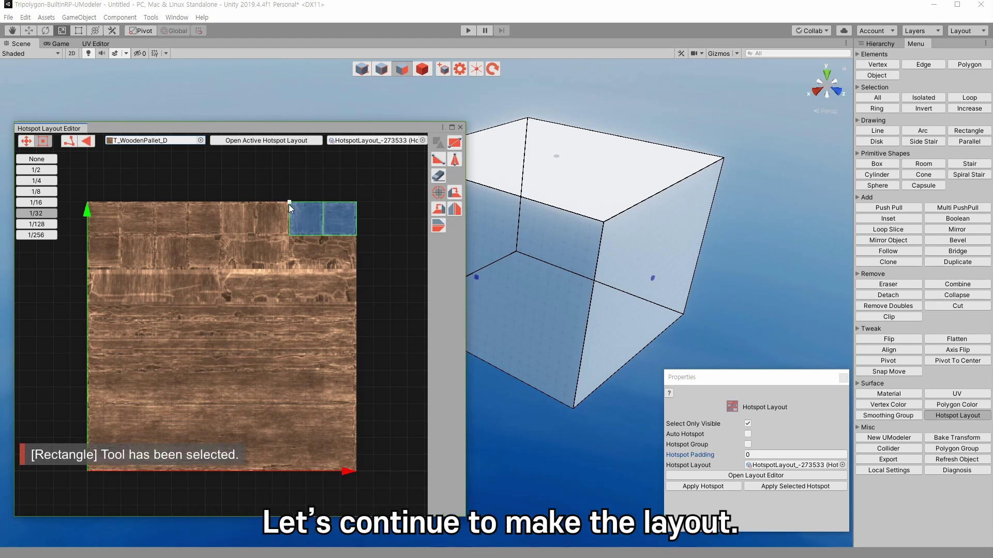
pyautogui.moveTo(289, 203); pyautogui.dragTo(254, 236)
pyautogui.moveTo(226, 206)
pyautogui.mouseDown()
pyautogui.moveTo(191, 240)
pyautogui.moveTo(164, 212)
pyautogui.mouseUp()
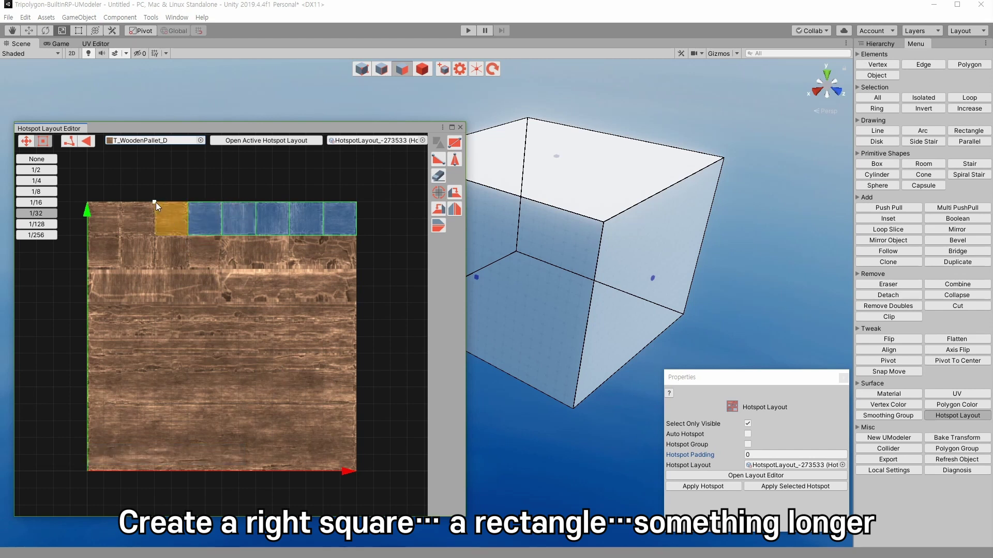
pyautogui.moveTo(222, 236); pyautogui.dragTo(290, 269)
# - Cover the rest of the texture with full-width strip hotspots: four thin ones, a taller one, and the tallest along the lower edge
pyautogui.moveTo(357, 269); pyautogui.dragTo(96, 316)
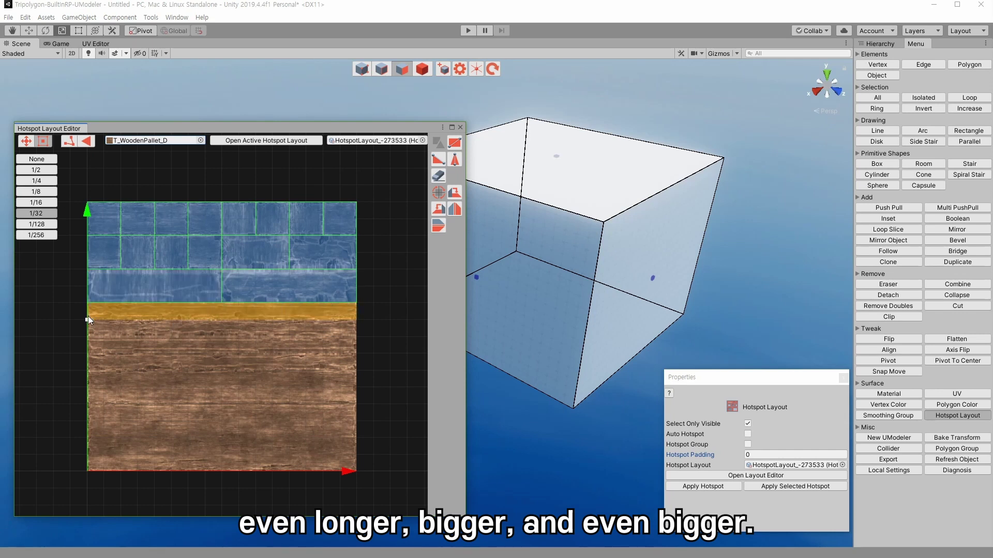
pyautogui.moveTo(356, 370); pyautogui.dragTo(87, 403)
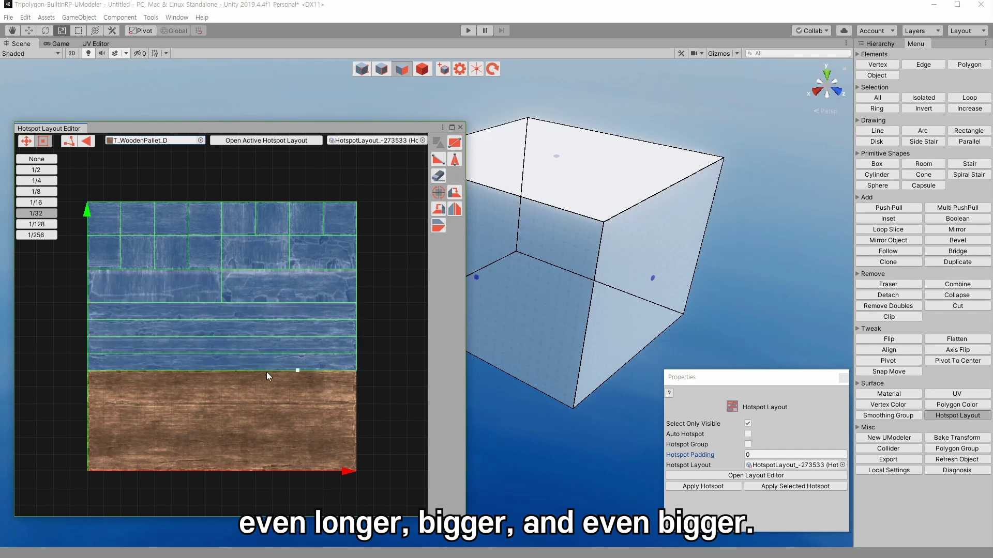
pyautogui.moveTo(86, 403); pyautogui.dragTo(356, 471)
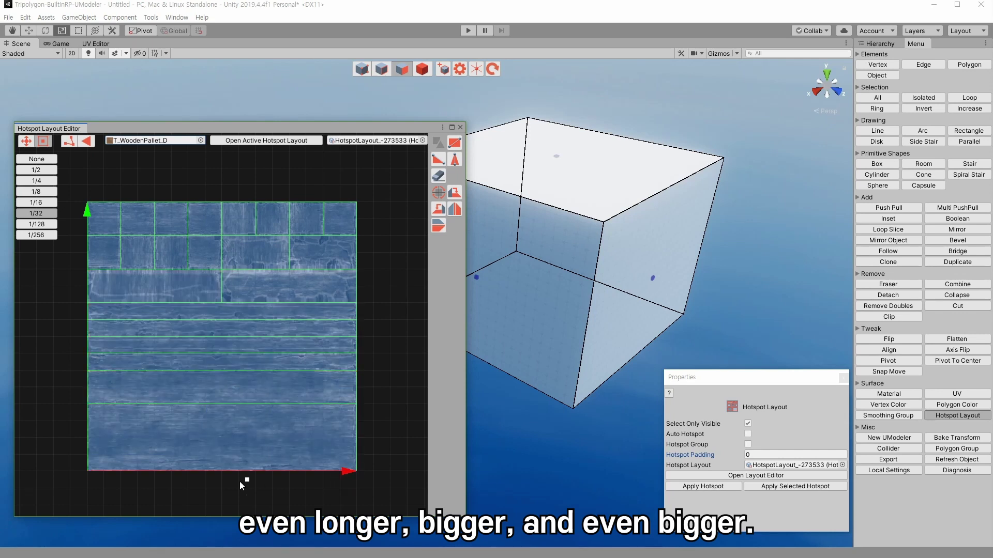
pyautogui.click(87, 143)
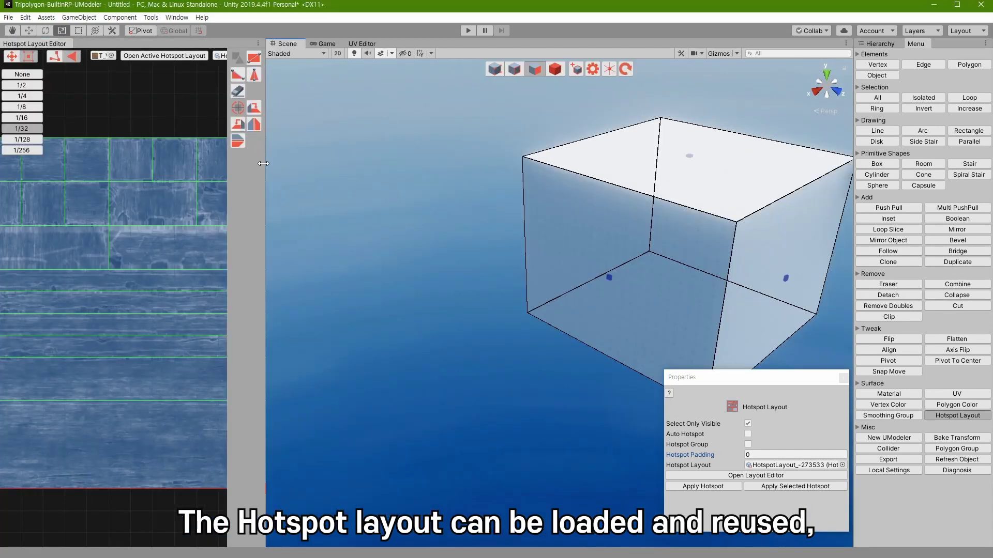
# - Widen the Hotspot Layout Editor, open the UV Editor from the UV tool and dock it above the layout editor
pyautogui.moveTo(263, 163); pyautogui.dragTo(346, 163)
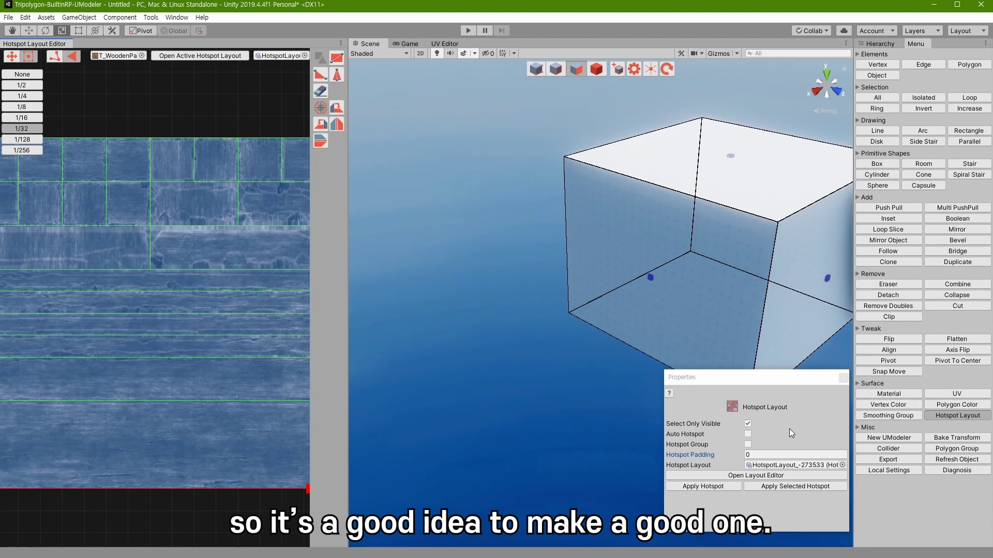
pyautogui.click(961, 394)
pyautogui.scroll(-1, 747, 491)
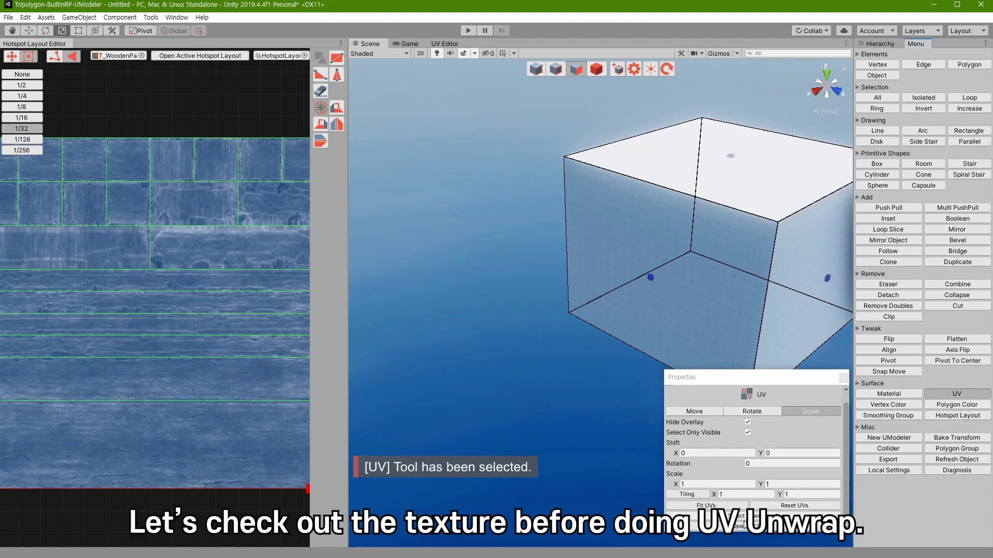
pyautogui.click(744, 527)
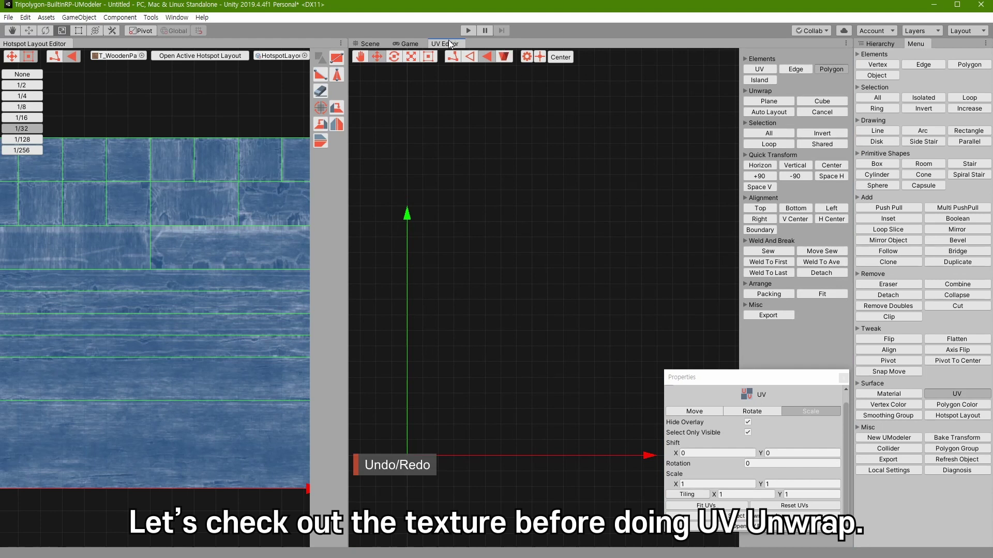
pyautogui.moveTo(449, 42); pyautogui.dragTo(190, 375)
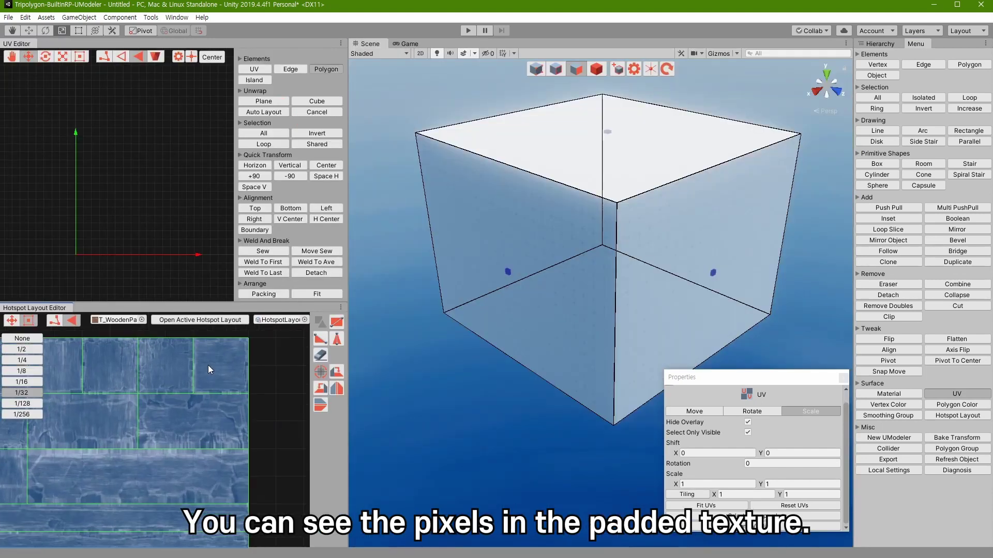
# - Inspect the padding pixels around the wood tiles, set Hotspot Padding to 10 and enable Auto Hotspot
pyautogui.scroll(5, 209, 363)
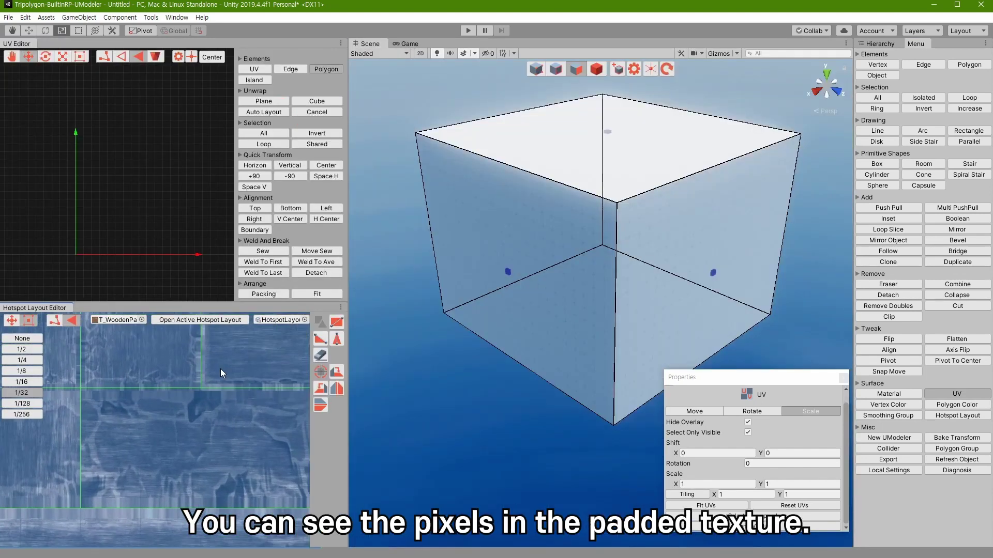
pyautogui.scroll(4, 215, 412)
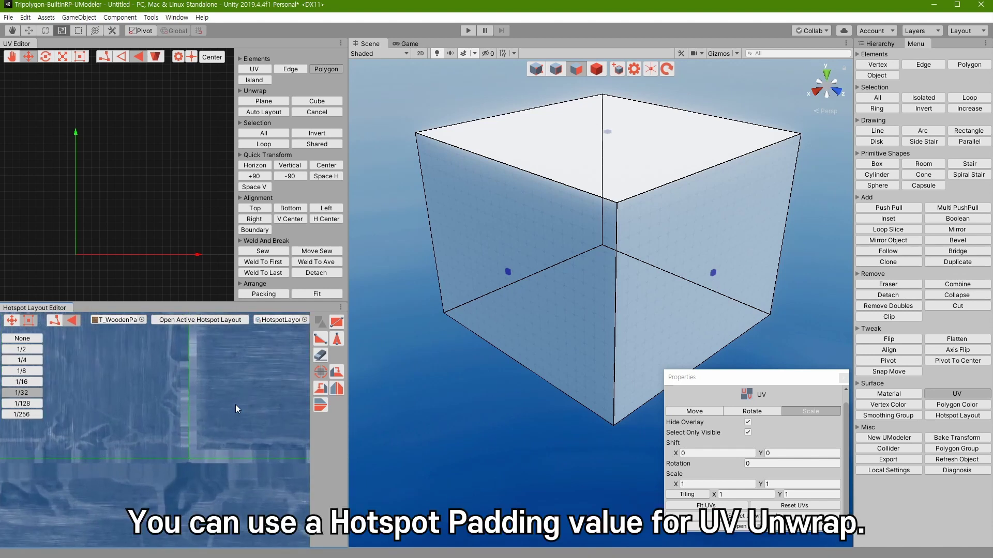
pyautogui.moveTo(239, 374); pyautogui.dragTo(193, 446, button='middle')
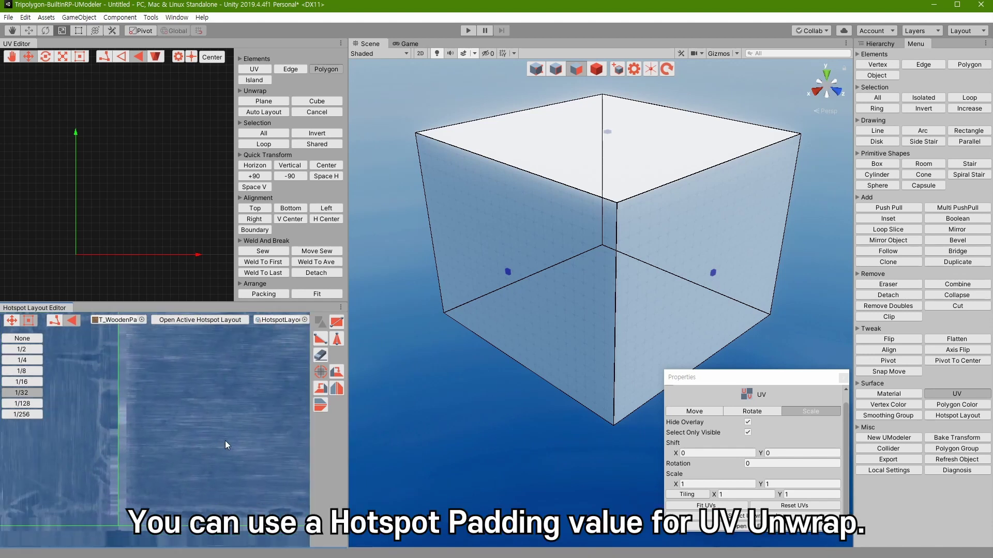
pyautogui.click(140, 383)
pyautogui.press('Delete')
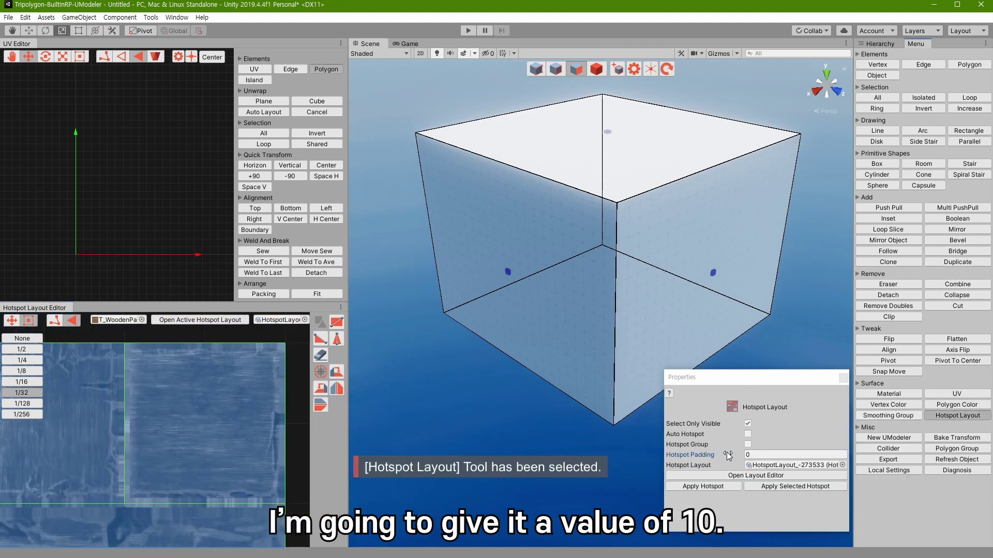
pyautogui.click(767, 454)
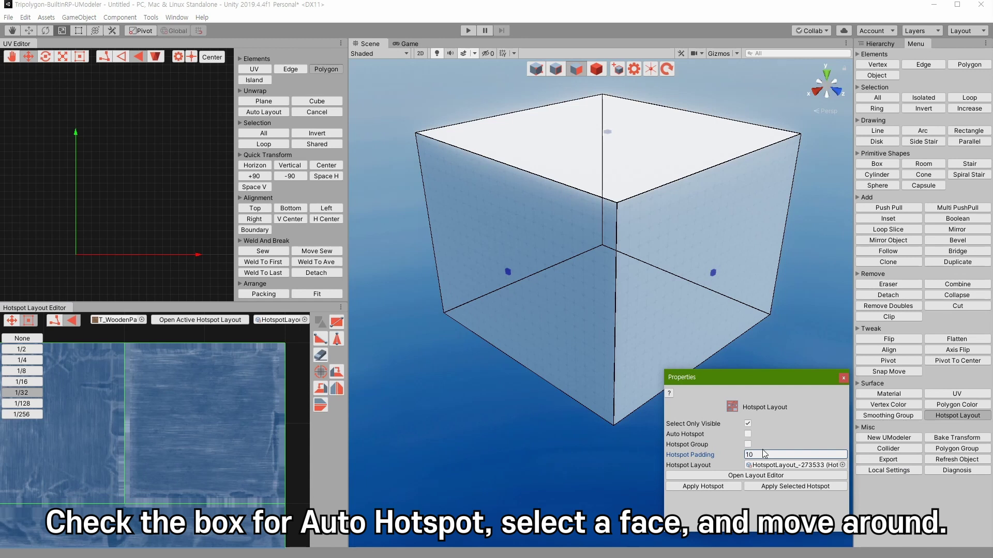
pyautogui.click(748, 434)
pyautogui.click(660, 393)
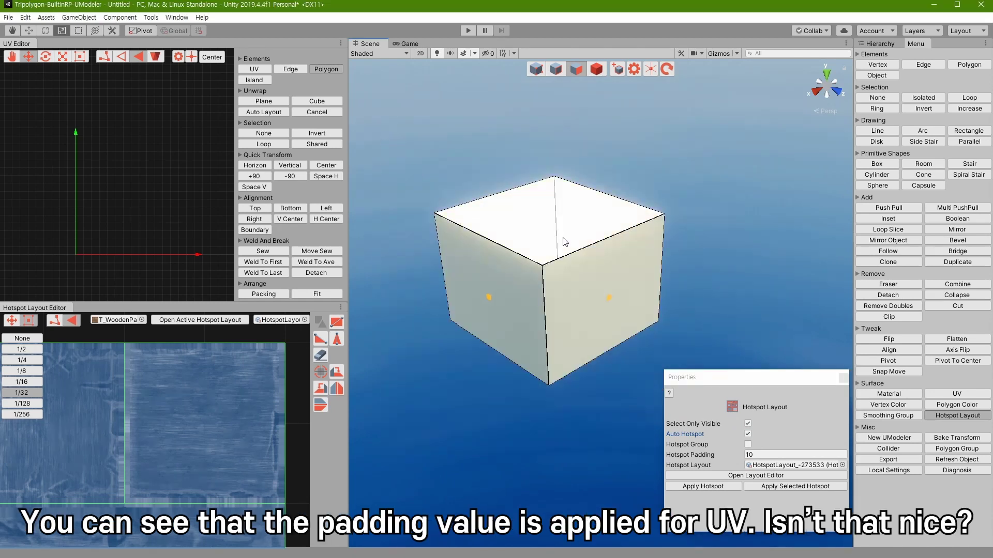
# - Lower the box's top face by about 8.7 units and check the padding gaps between its UV islands
pyautogui.click(546, 221)
pyautogui.press('w')
pyautogui.moveTo(544, 217); pyautogui.dragTo(546, 249)
pyautogui.scroll(6, 188, 124)
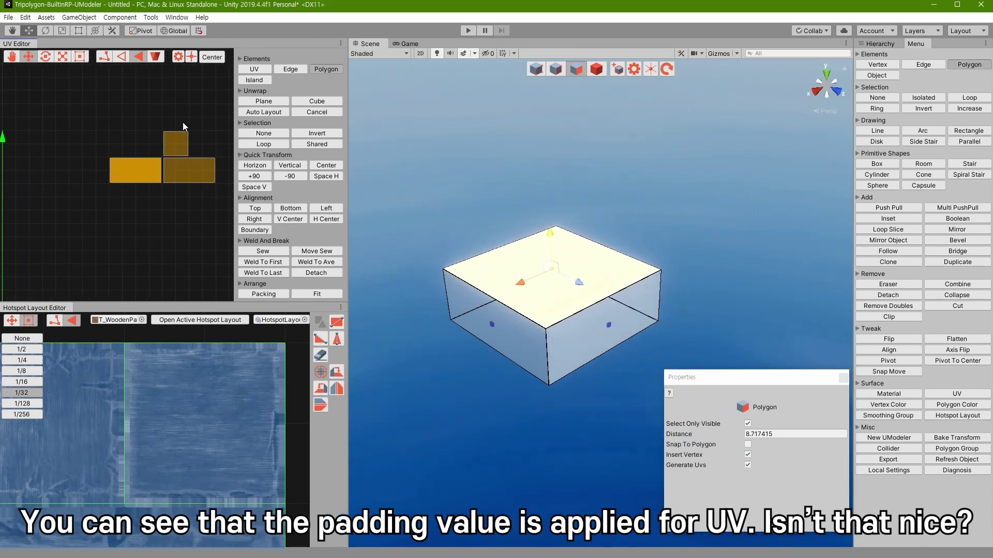
pyautogui.click(180, 146)
pyautogui.press('f')
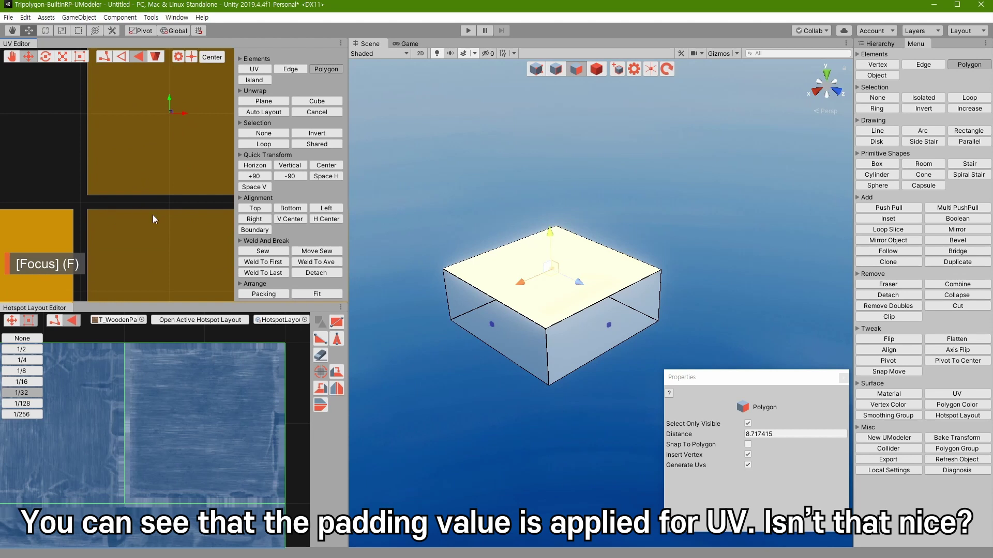
pyautogui.scroll(-3, 156, 231)
pyautogui.click(434, 403)
pyautogui.press('f')
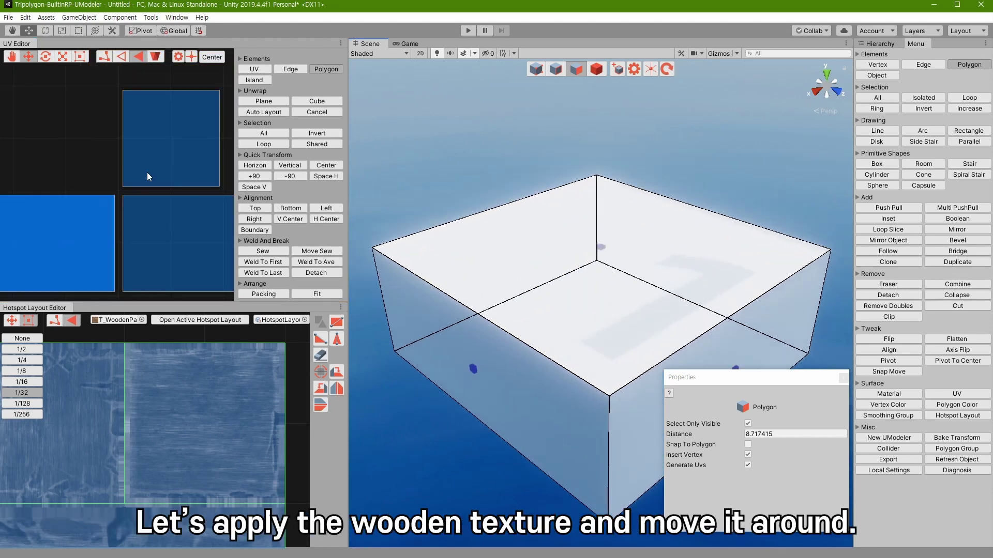
# - Apply the wooden texture to the box and move its faces to reshape it into a flat slab
pyautogui.press('f')
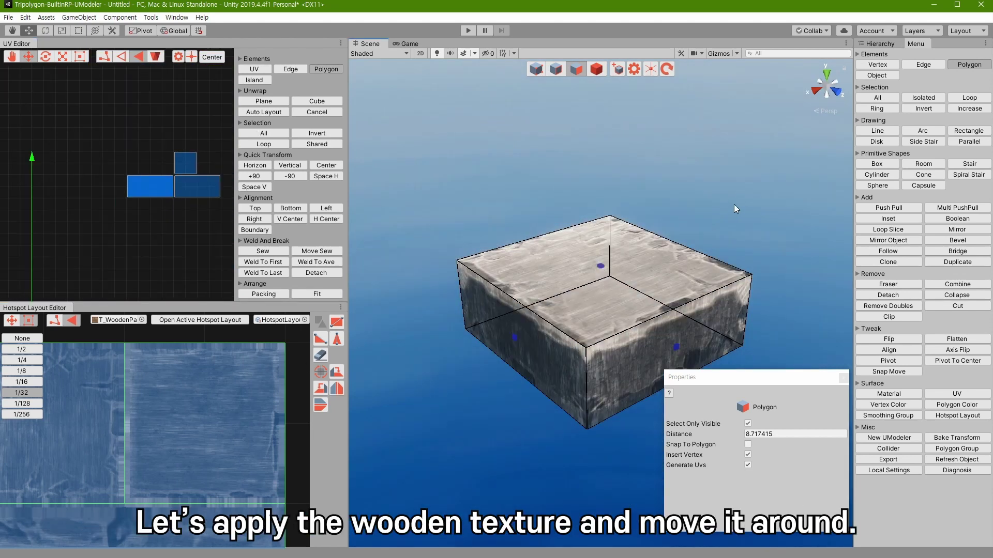
pyautogui.keyDown('alt'); pyautogui.moveTo(735, 209); pyautogui.dragTo(597, 283); pyautogui.keyUp('alt')
pyautogui.click(593, 68)
pyautogui.press('3')
pyautogui.click(570, 392)
pyautogui.moveTo(501, 361); pyautogui.dragTo(614, 335)
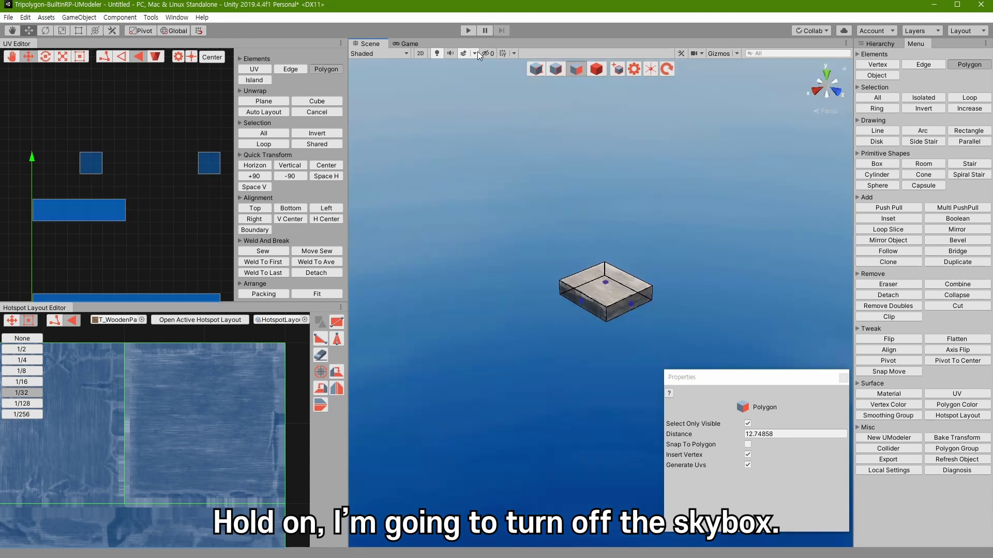
# - Turn off the scene's skybox, duplicate the whole slab and move the copy about 13.3 units away from the original
pyautogui.click(474, 54)
pyautogui.click(491, 61)
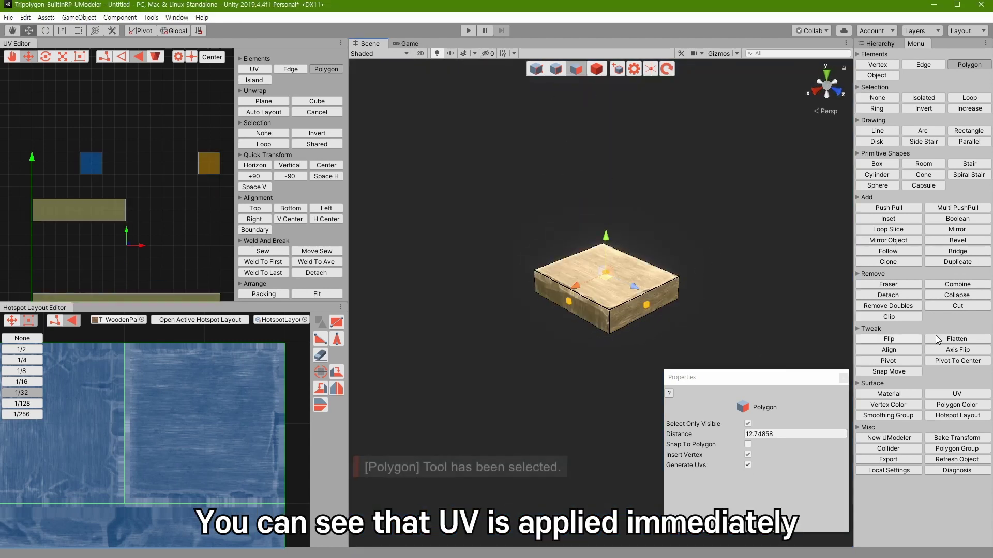
pyautogui.click(957, 262)
pyautogui.moveTo(606, 279); pyautogui.dragTo(486, 337)
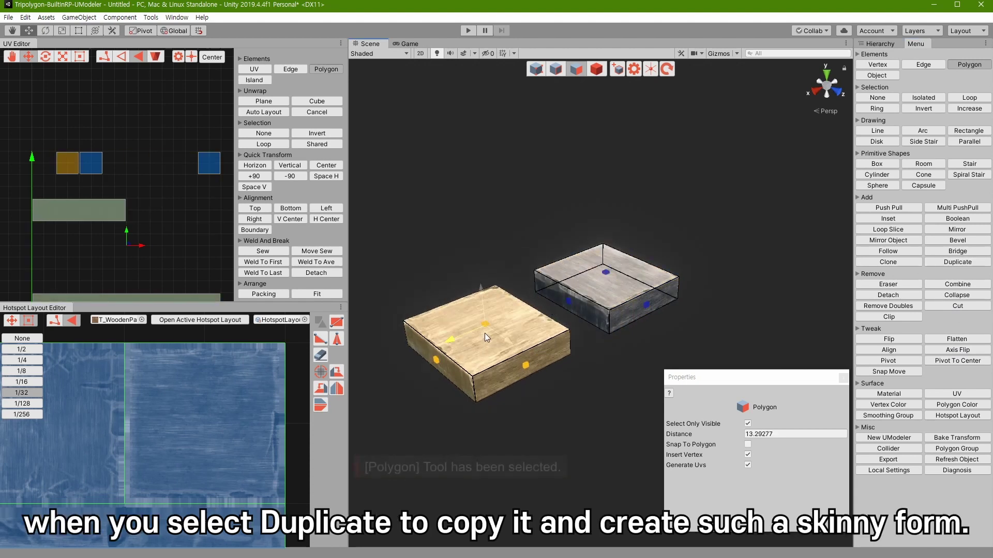
# - Reshape the duplicated slab into a long skinny beam by pushing in its side face and pulling out its end face
pyautogui.click(436, 359)
pyautogui.moveTo(408, 375); pyautogui.dragTo(483, 353)
pyautogui.click(549, 353)
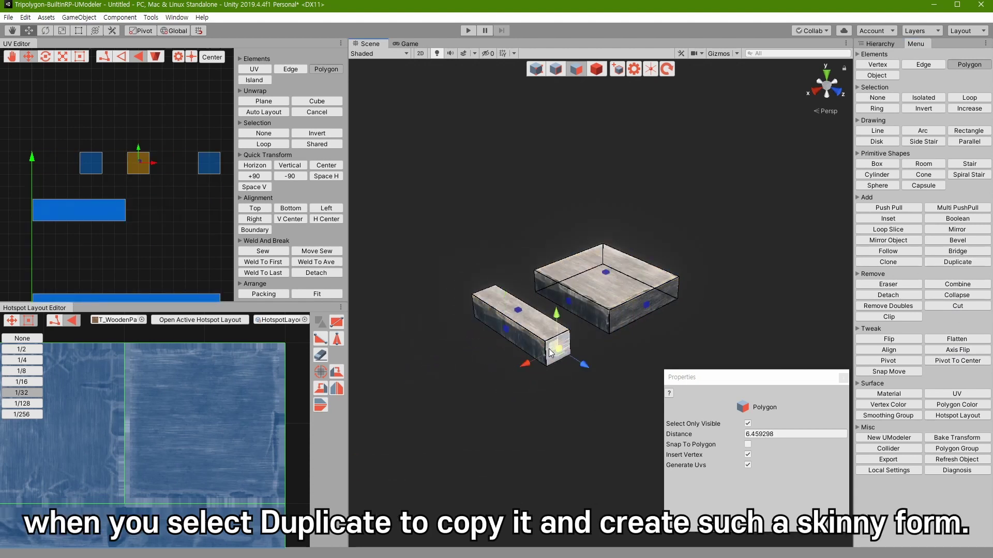
pyautogui.moveTo(578, 363); pyautogui.dragTo(640, 433)
pyautogui.click(589, 442)
pyautogui.keyDown('alt'); pyautogui.moveTo(565, 372); pyautogui.dragTo(581, 400); pyautogui.keyUp('alt')
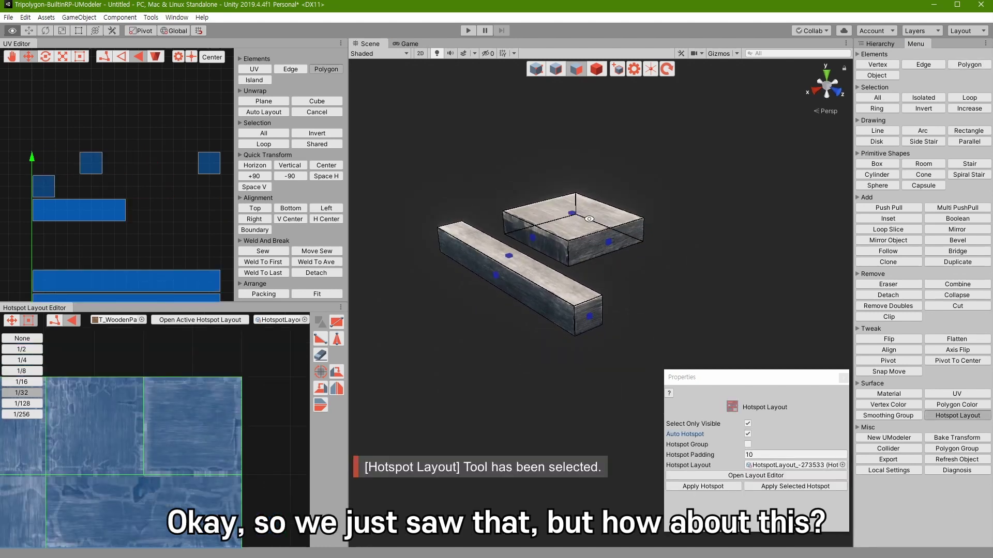
# - Inset the original slab's top face by extruding it with the Scale gizmo, leaving a smaller centred square face
pyautogui.keyDown('alt'); pyautogui.moveTo(585, 228); pyautogui.dragTo(594, 258); pyautogui.keyUp('alt')
pyautogui.moveTo(594, 258); pyautogui.dragTo(574, 326, button='middle')
pyautogui.click(553, 258)
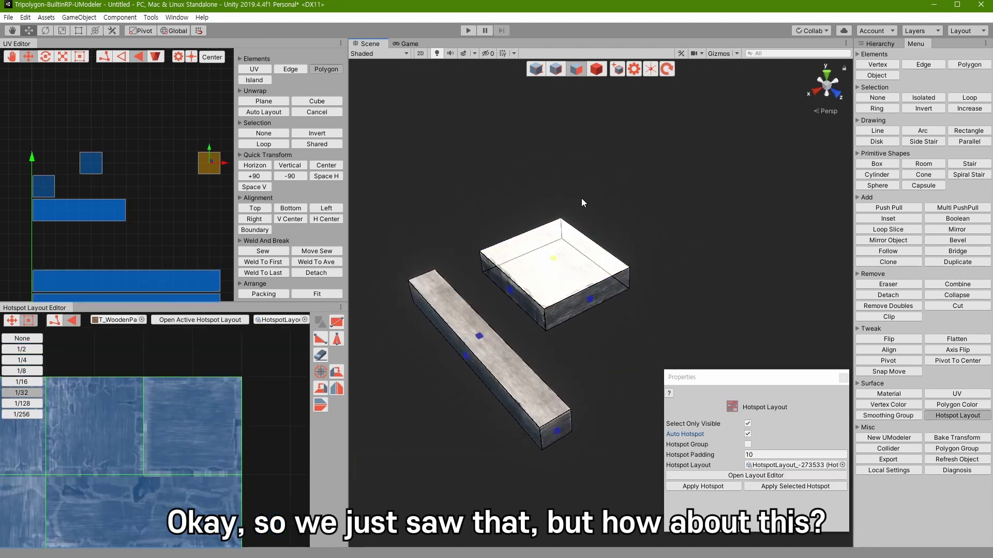
pyautogui.click(578, 70)
pyautogui.click(553, 275)
pyautogui.press('r')
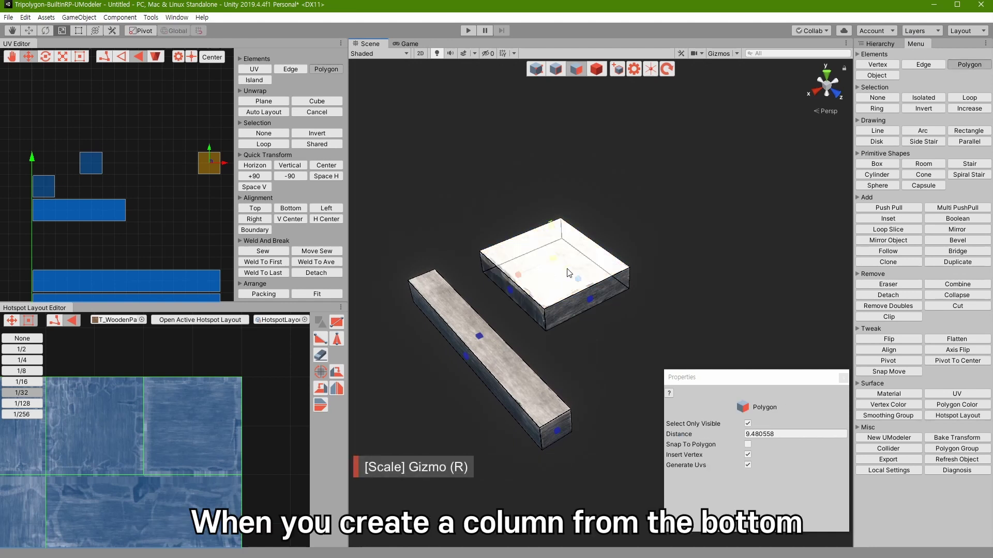
pyautogui.keyDown('alt'); pyautogui.moveTo(579, 277); pyautogui.dragTo(601, 225); pyautogui.keyUp('alt')
pyautogui.keyDown('shift'); pyautogui.moveTo(554, 293); pyautogui.dragTo(558, 296); pyautogui.keyUp('shift')
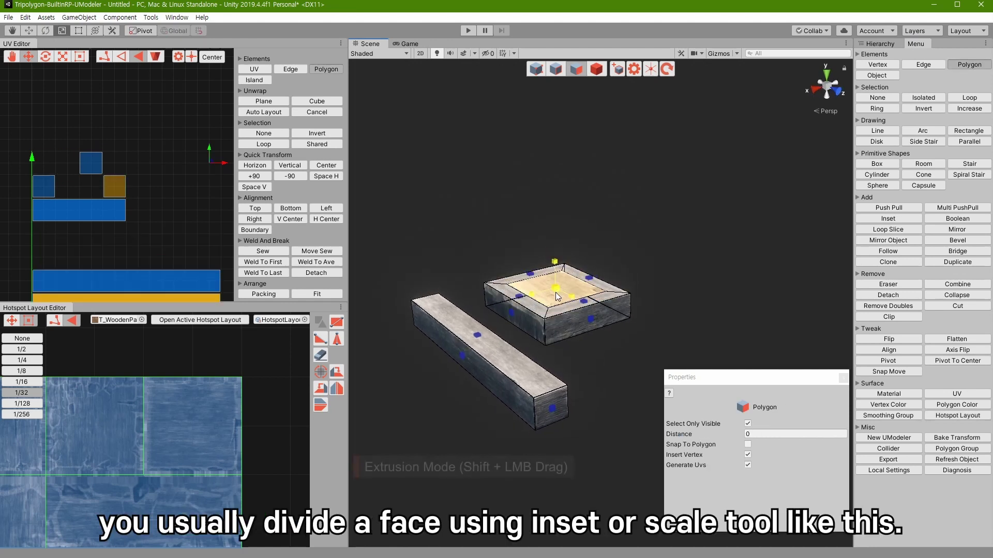
# - Extrude the inner square face upward about 15.5 units into a column and raise its top further
pyautogui.keyDown('alt'); pyautogui.moveTo(590, 241); pyautogui.dragTo(553, 296); pyautogui.keyUp('alt')
pyautogui.press('w')
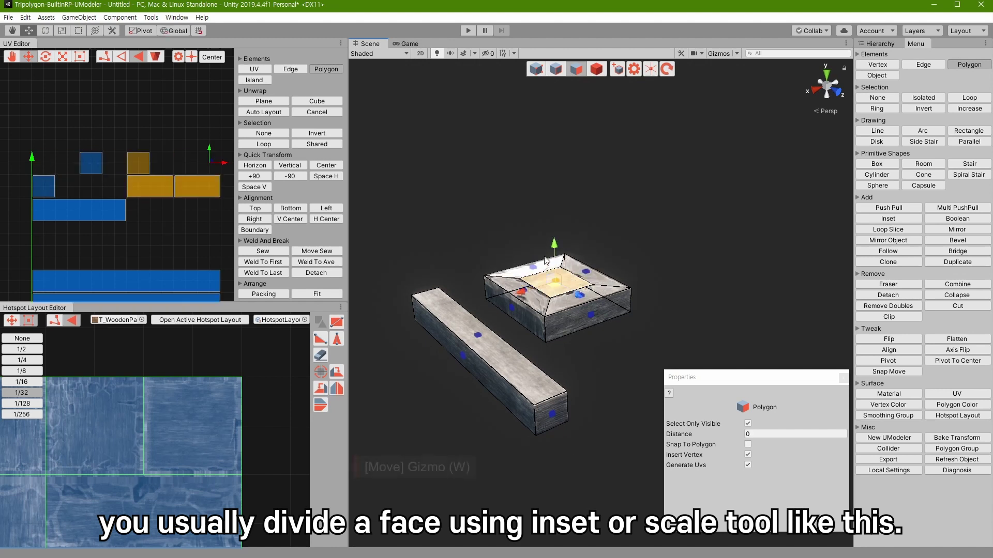
pyautogui.keyDown('shift'); pyautogui.moveTo(552, 251); pyautogui.dragTo(587, 89); pyautogui.keyUp('shift')
pyautogui.moveTo(607, 266); pyautogui.dragTo(617, 354, button='middle')
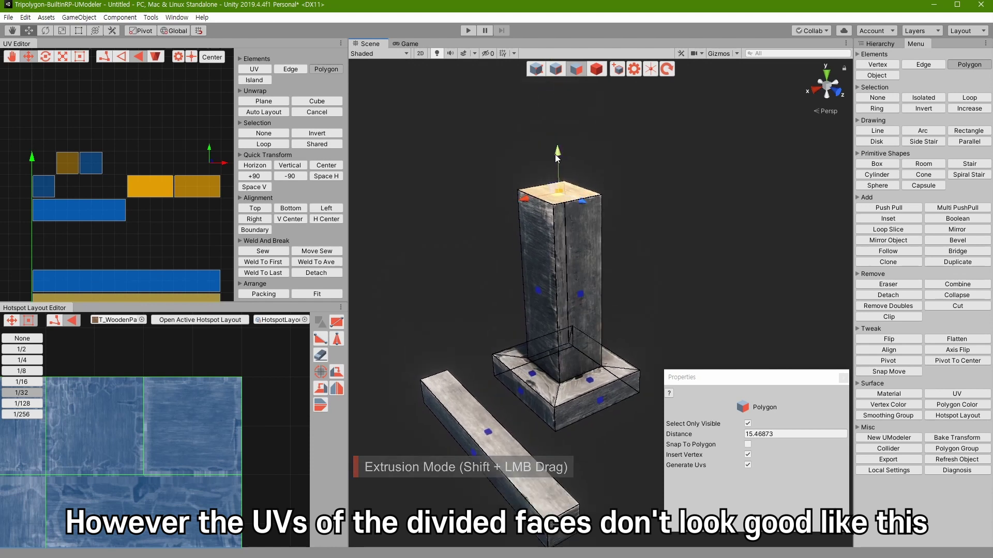
pyautogui.moveTo(554, 148); pyautogui.dragTo(553, 126)
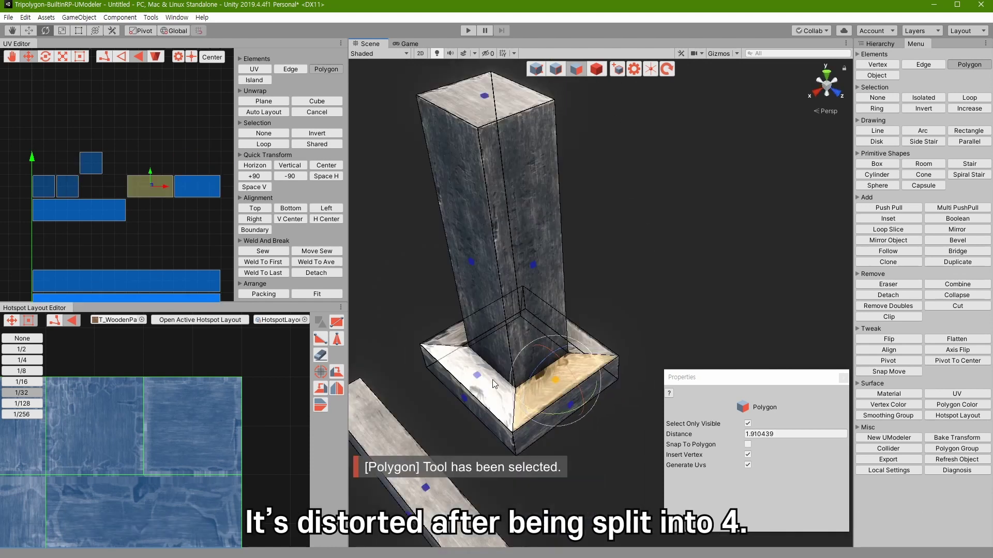
# - Select the four split faces around the column's foot, enable Hotspot Group and apply the hotspot to them as a single layout
pyautogui.click(474, 380)
pyautogui.click(571, 350)
pyautogui.click(457, 336)
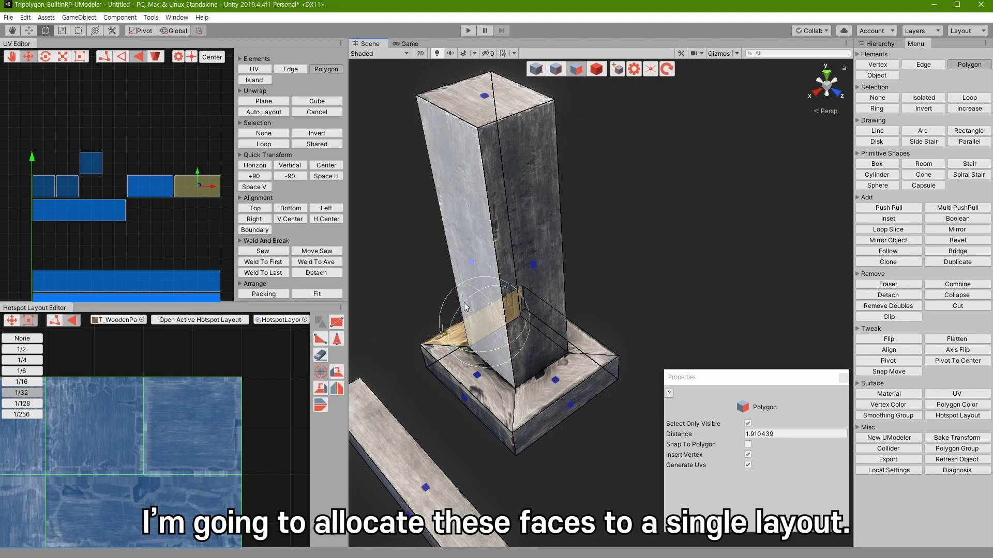
pyautogui.click(464, 369)
pyautogui.click(957, 415)
pyautogui.click(747, 444)
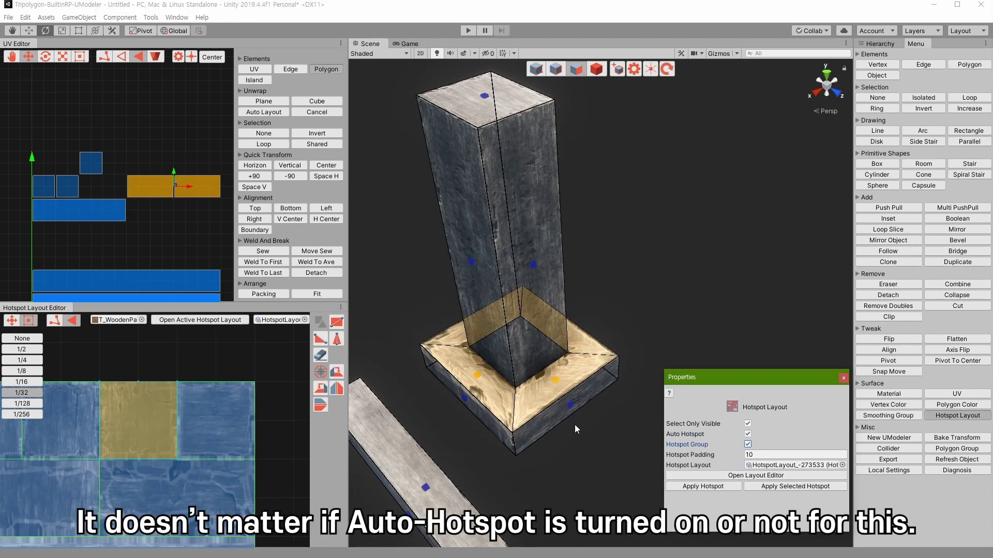
pyautogui.moveTo(616, 442); pyautogui.dragTo(599, 395, button='middle')
pyautogui.click(747, 434)
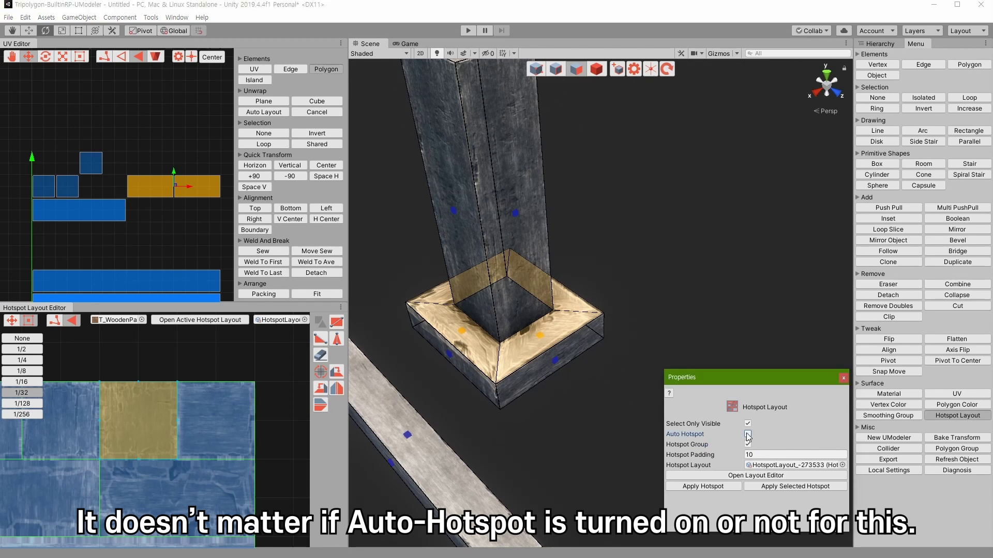
pyautogui.click(719, 487)
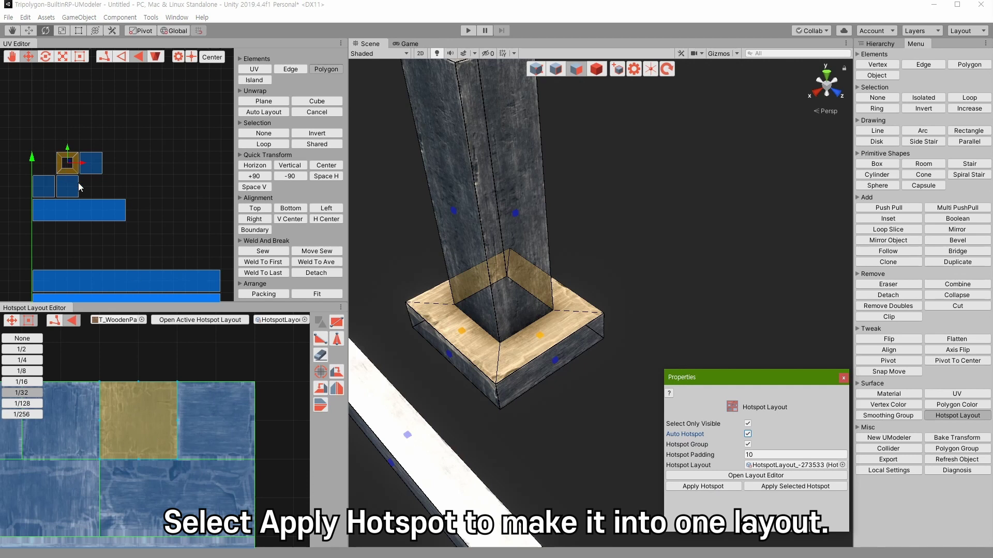
# - Apply a different square hotspot, the second cell in the layout's second row, to the four selected foot faces using Apply Selected Hotspot
pyautogui.scroll(-2, 161, 414)
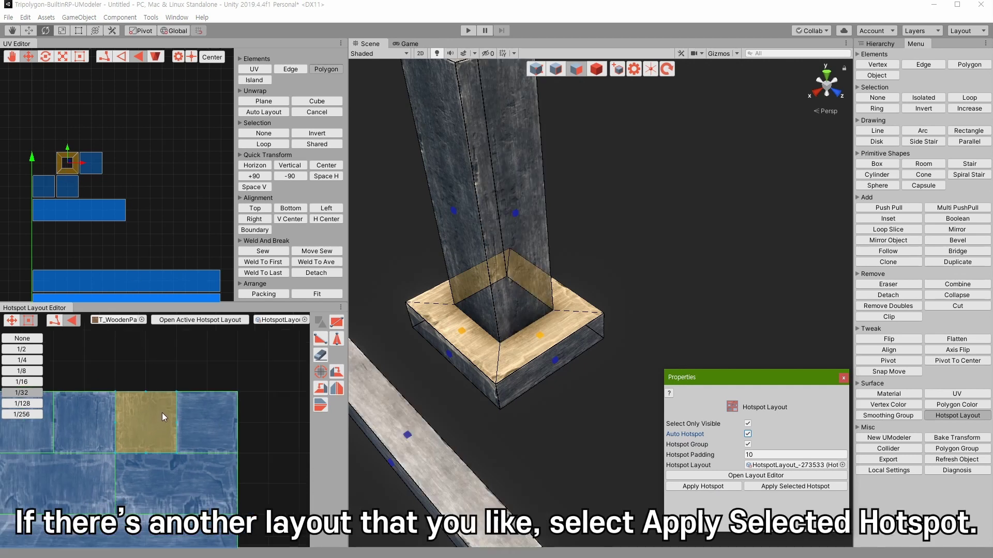
pyautogui.click(787, 487)
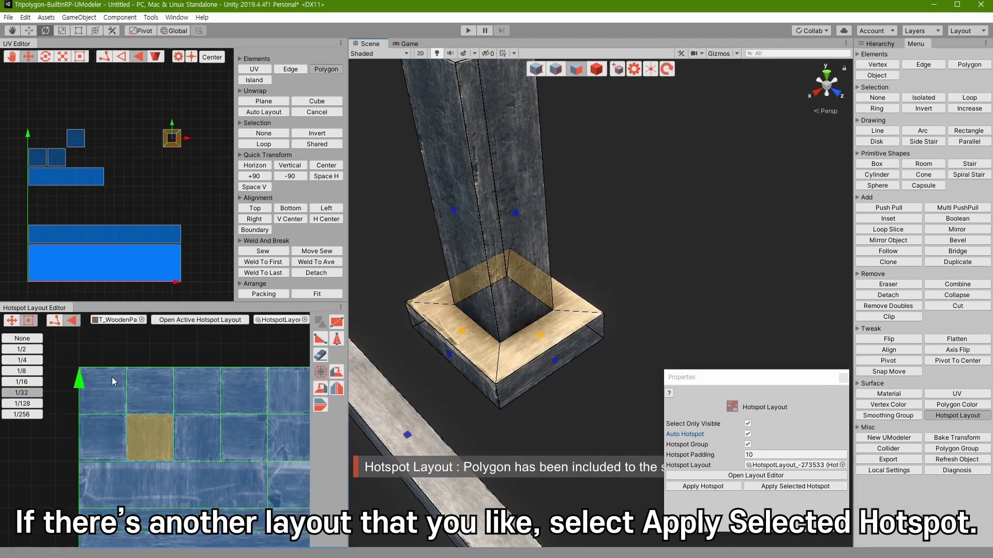
pyautogui.click(766, 486)
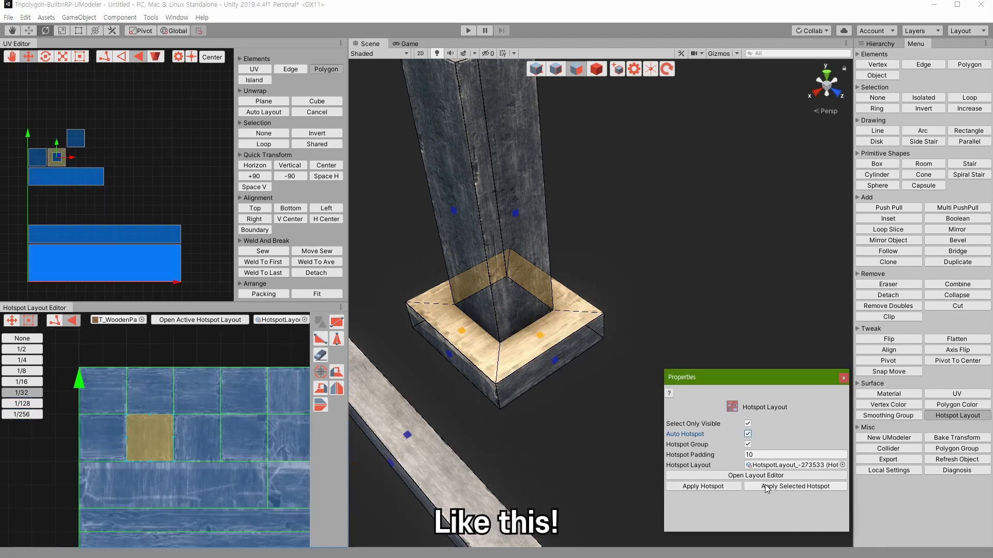
# - Examine the hotspot texturing on the column's side faces and foot from another angle
pyautogui.click(524, 423)
pyautogui.moveTo(509, 190); pyautogui.dragTo(495, 253, button='middle')
pyautogui.click(495, 252)
pyautogui.keyDown('alt'); pyautogui.moveTo(692, 242); pyautogui.dragTo(643, 208); pyautogui.keyUp('alt')
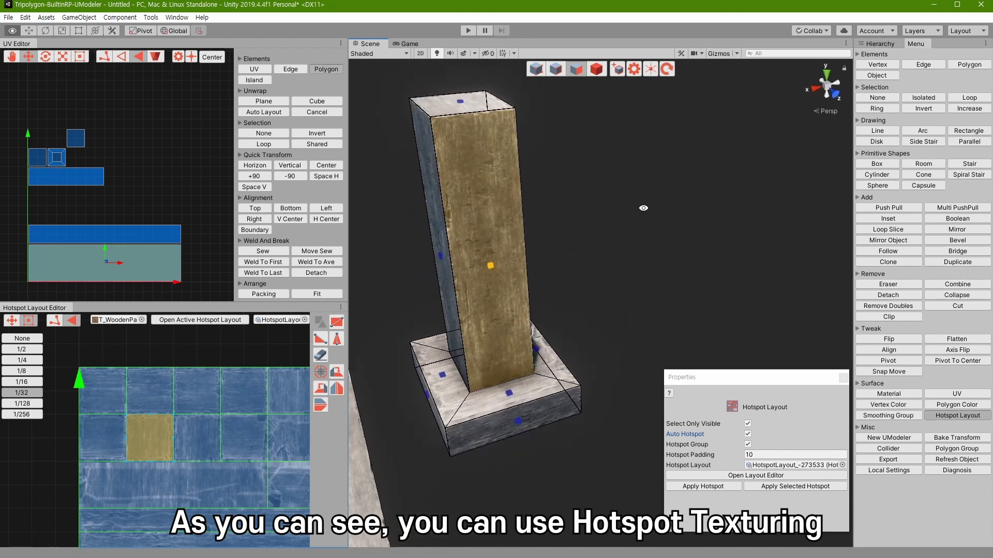
pyautogui.moveTo(231, 473); pyautogui.dragTo(143, 386, button='middle')
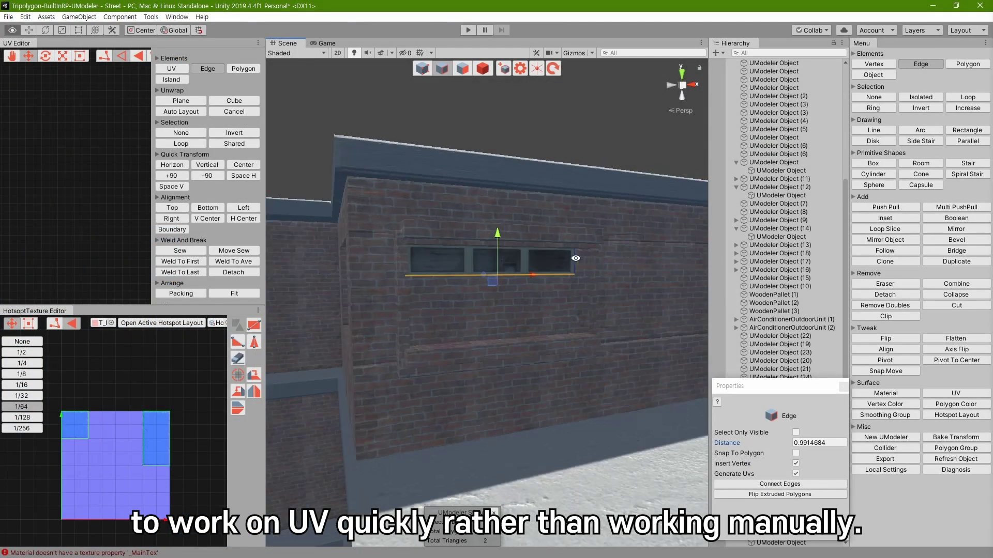
# - Select the window object in the brick wall and move the vertices at one end of its frame by about 0.2
pyautogui.click(499, 261)
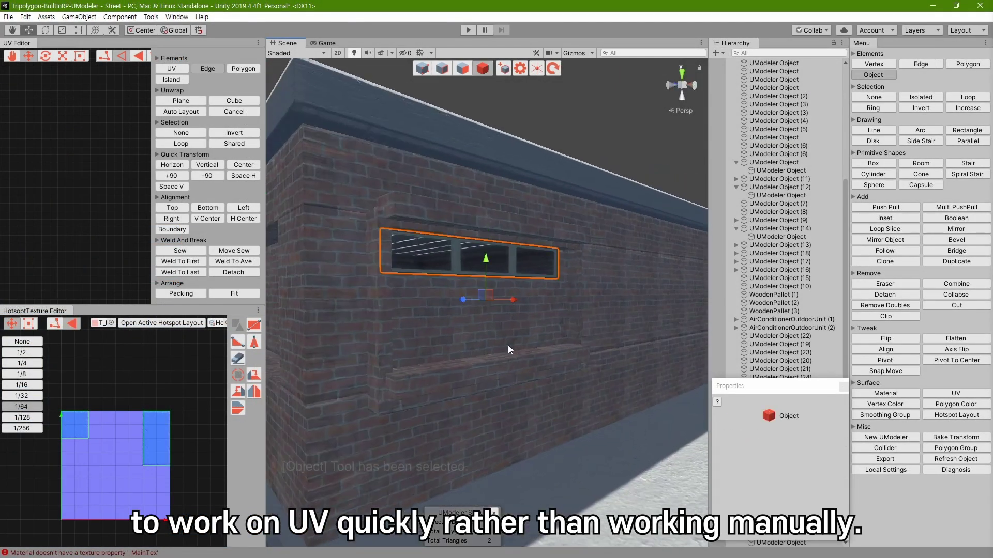
pyautogui.press('1')
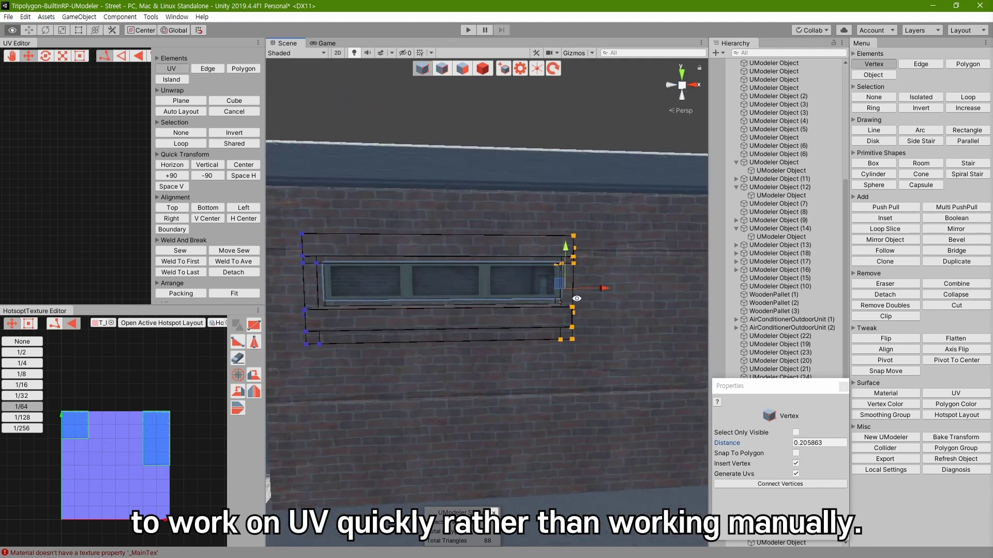
pyautogui.keyDown('alt'); pyautogui.moveTo(595, 279); pyautogui.dragTo(569, 210); pyautogui.keyUp('alt')
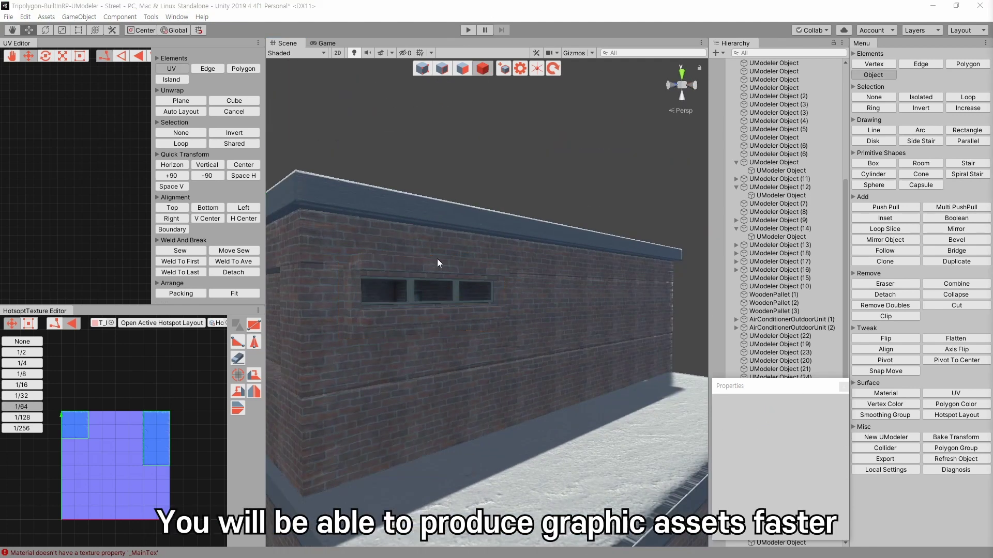
pyautogui.click(437, 282)
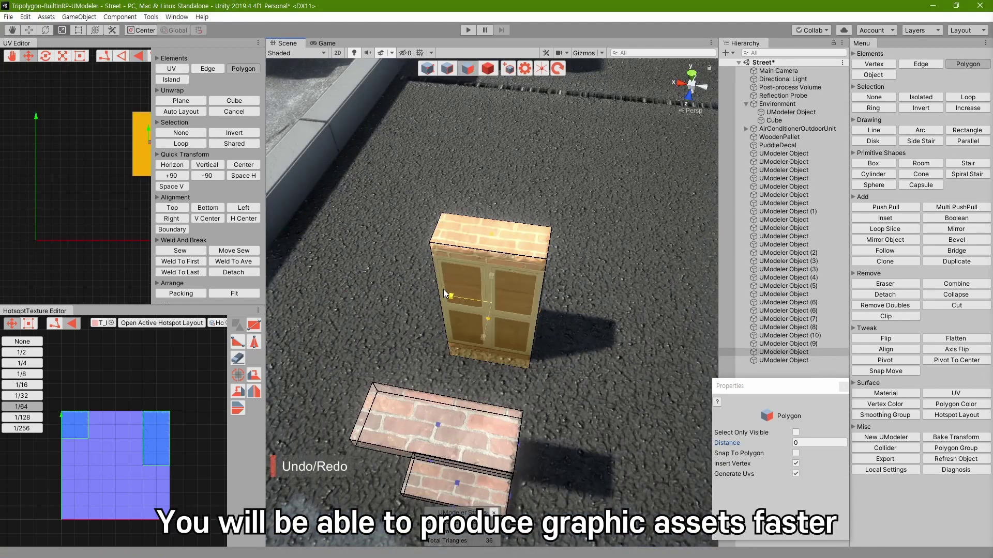
# - Adjust the height of the brick door block's top face, and scale up the whole block with all its faces selected
pyautogui.click(484, 348)
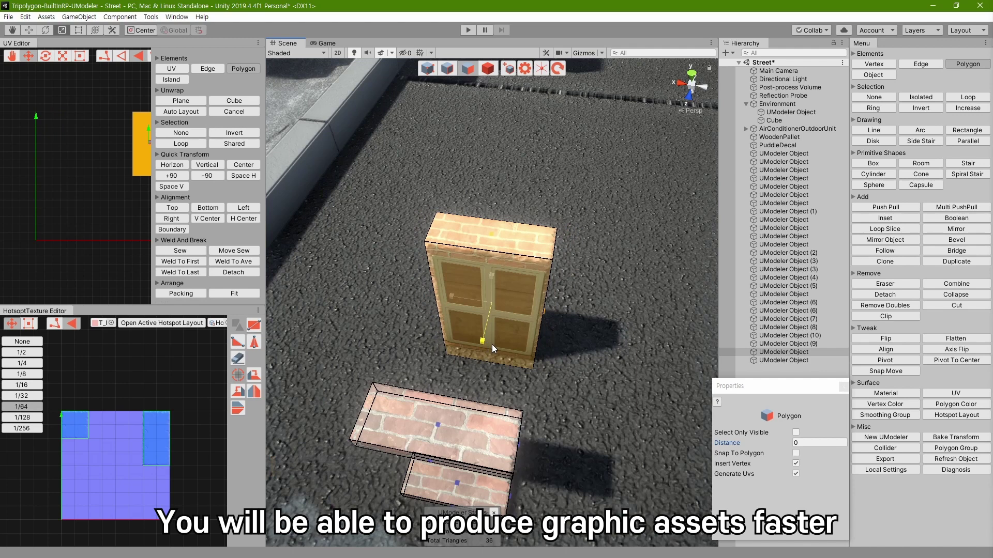
pyautogui.keyDown('alt'); pyautogui.moveTo(491, 344); pyautogui.dragTo(579, 310); pyautogui.keyUp('alt')
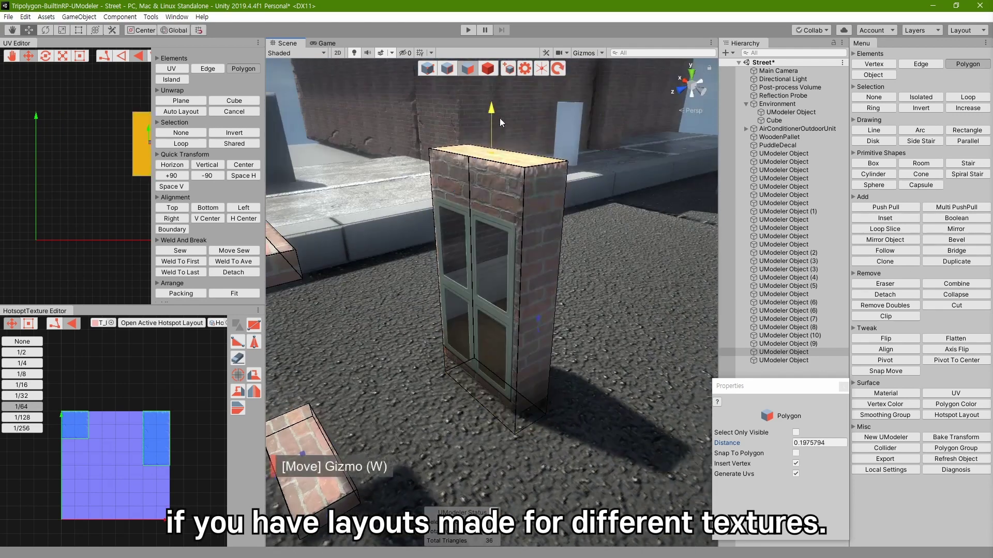
pyautogui.moveTo(376, 137); pyautogui.dragTo(637, 439)
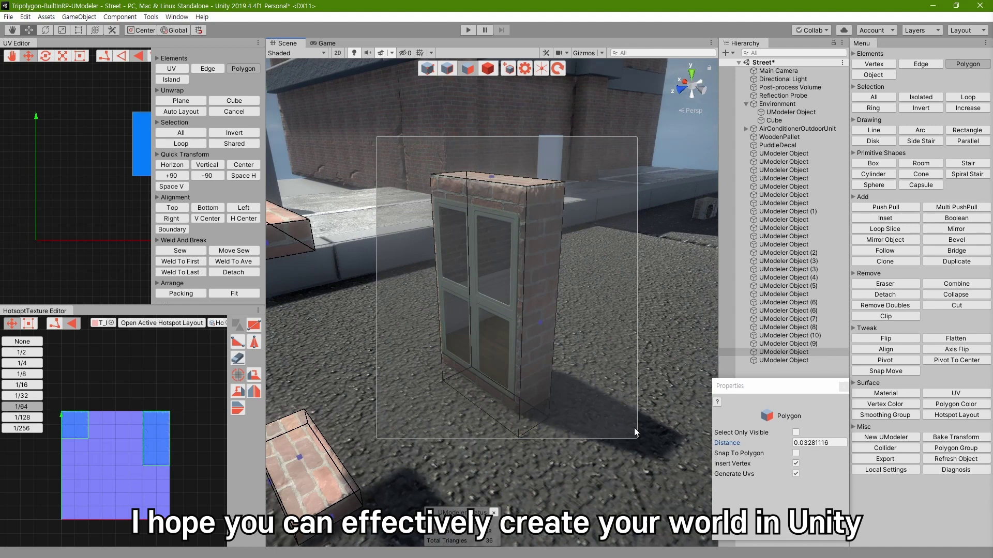
pyautogui.press('r')
pyautogui.moveTo(457, 312); pyautogui.dragTo(448, 310)
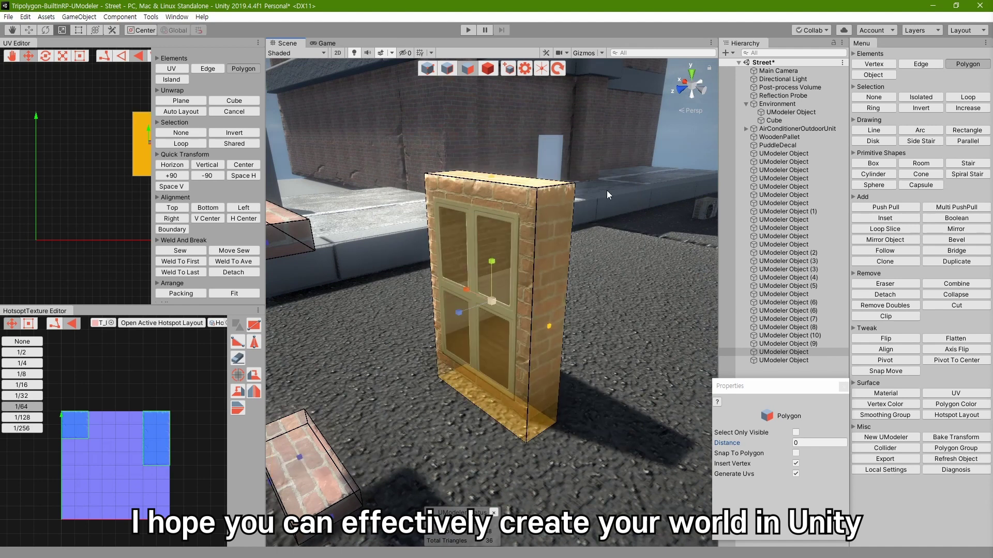
# - Switch to polygon editing on the dark building wall behind the pavement
pyautogui.hotkey('ctrl', 'r')
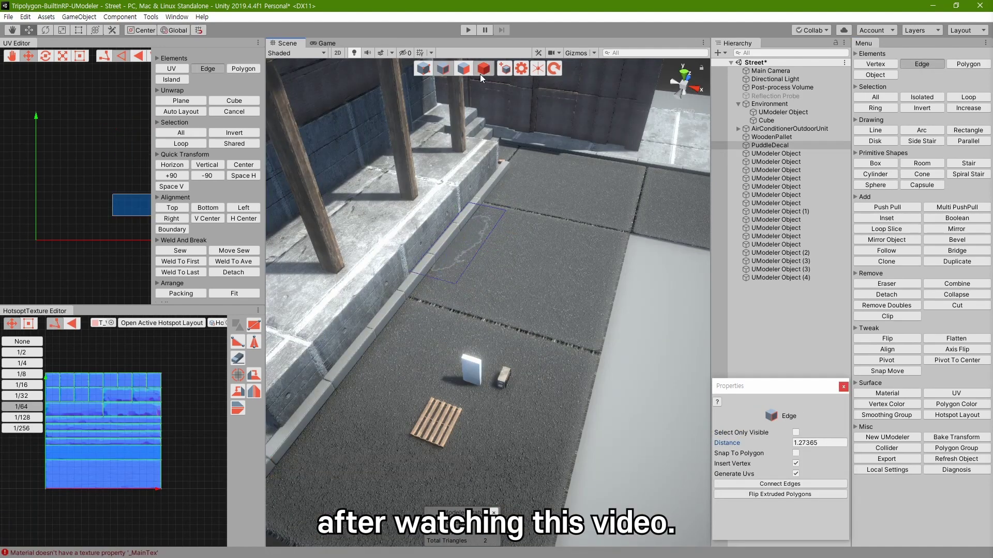
pyautogui.click(484, 68)
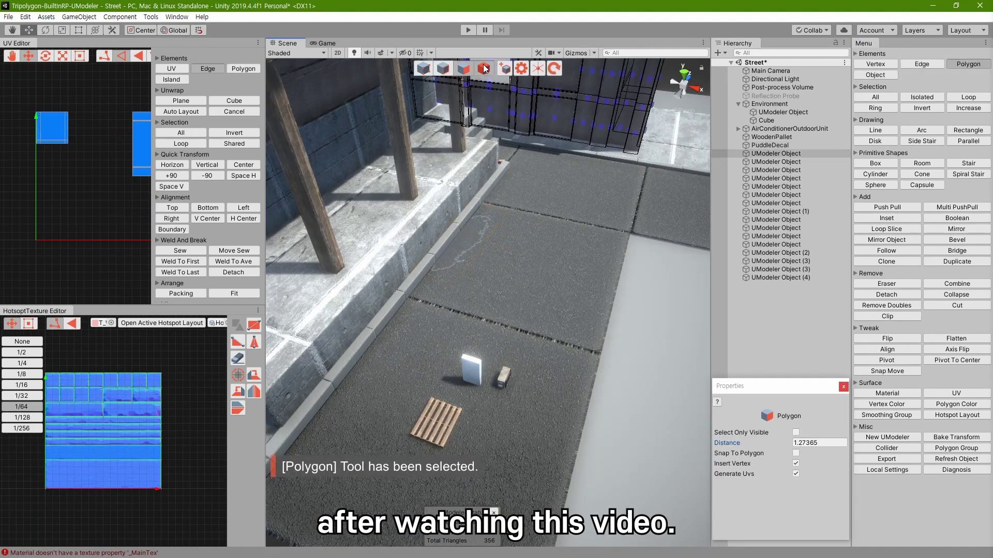